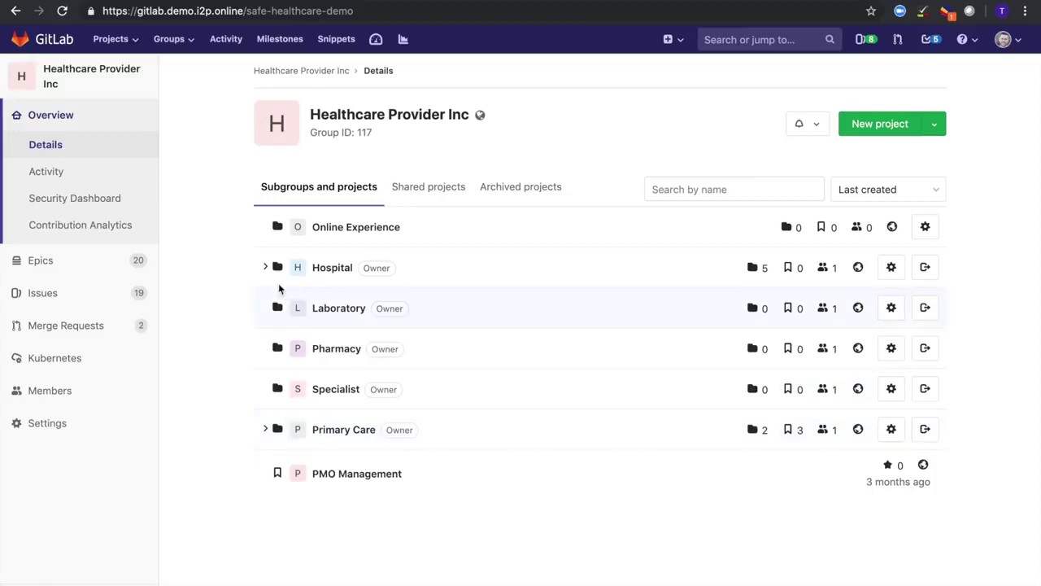
Expand the Hospital subgroup and filter the Healthcare Provider Inc epics list by the Patient Satisfaction label.
{"action": "left_click", "coordinate": [266, 268]}
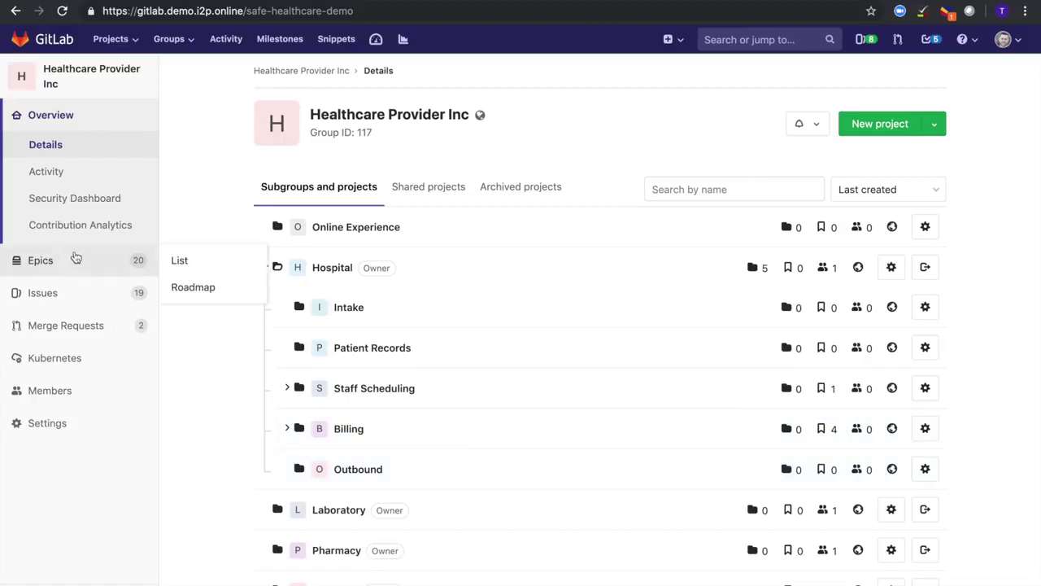
{"action": "left_click", "coordinate": [76, 259]}
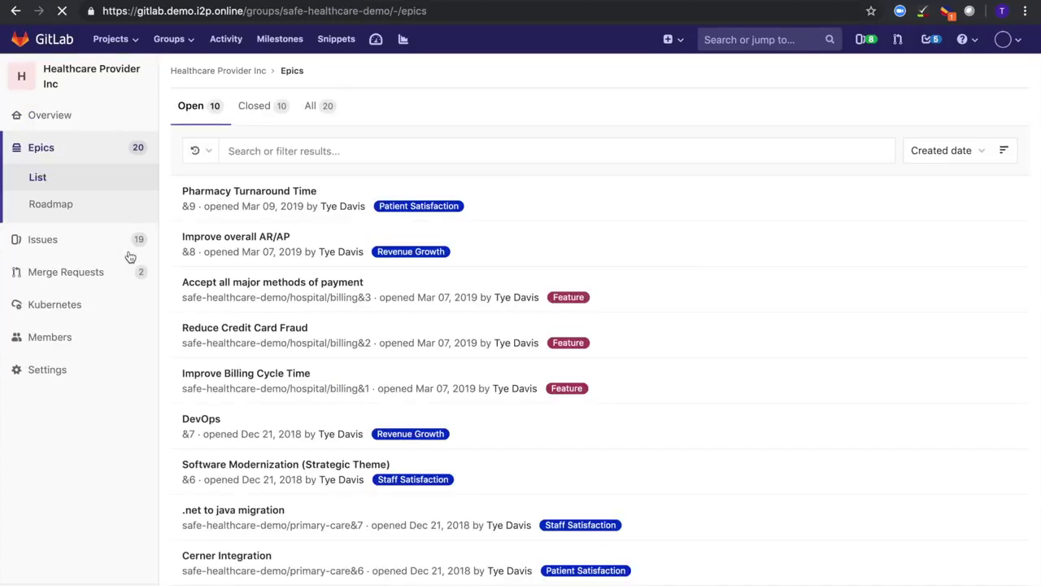
{"action": "left_click", "coordinate": [316, 152]}
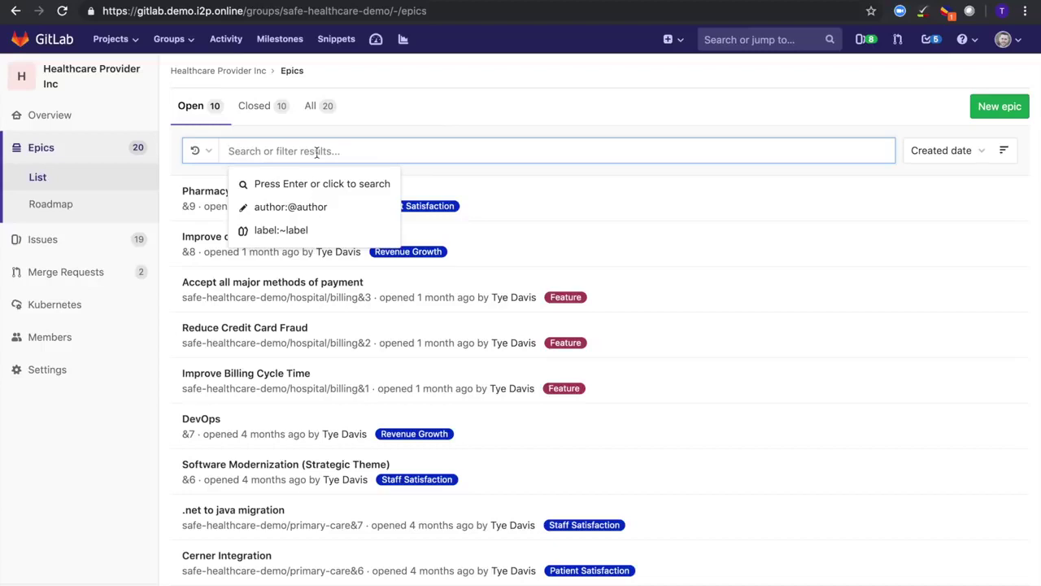
{"action": "left_click", "coordinate": [303, 230]}
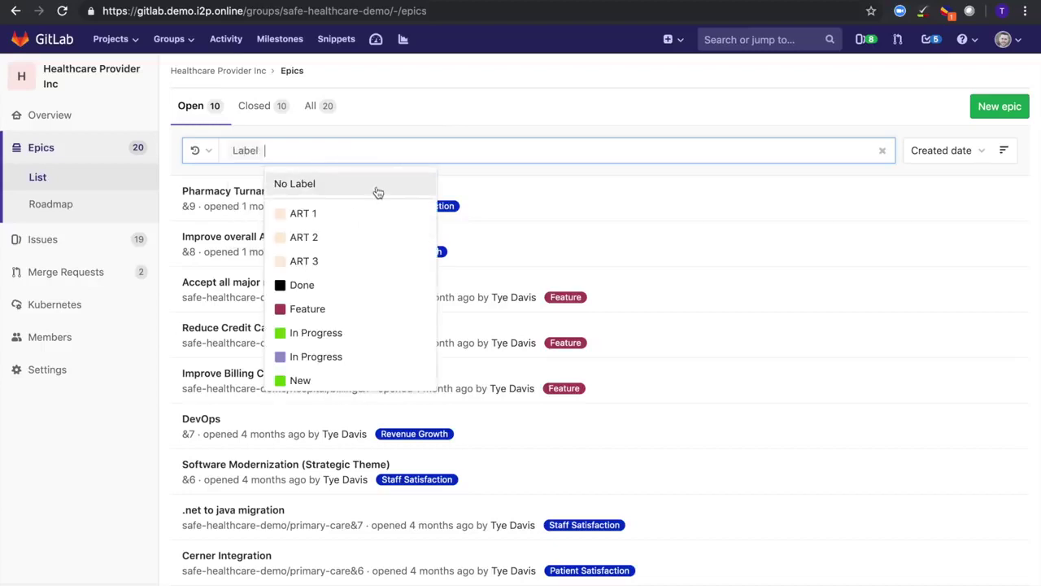
{"action": "type", "text": "pati"}
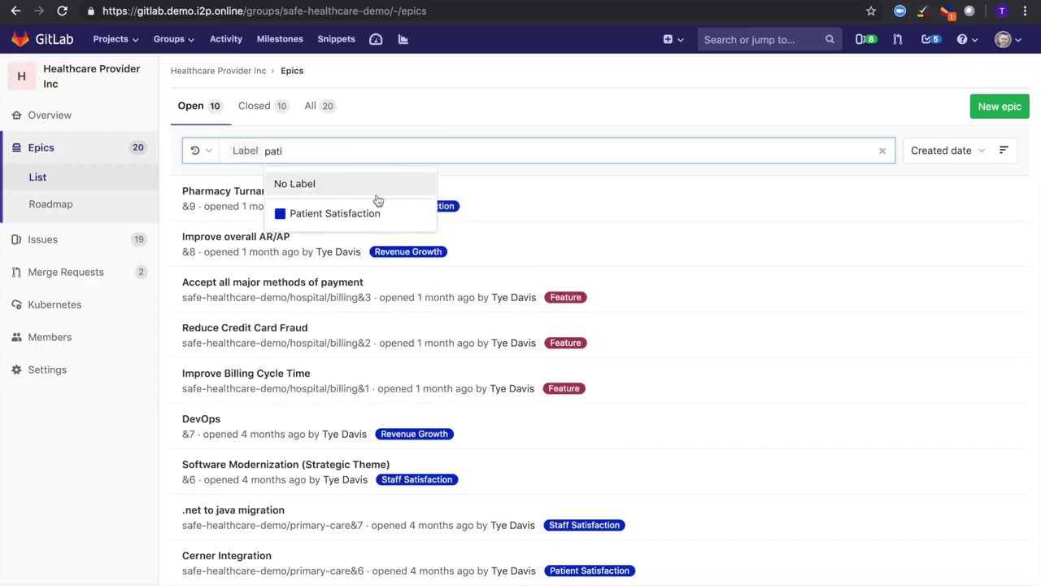
{"action": "left_click", "coordinate": [382, 224]}
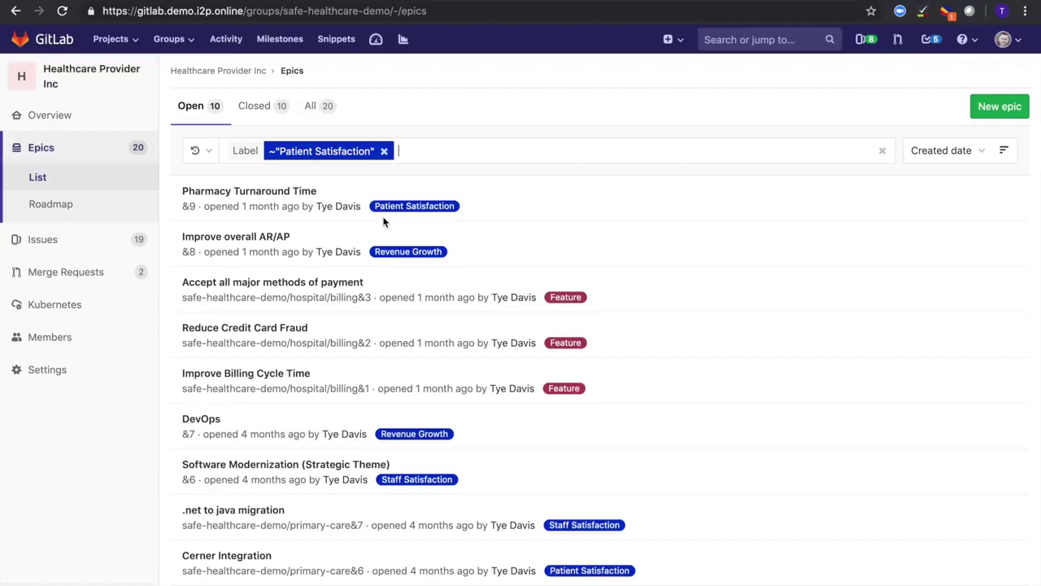
{"action": "key", "text": "Return"}
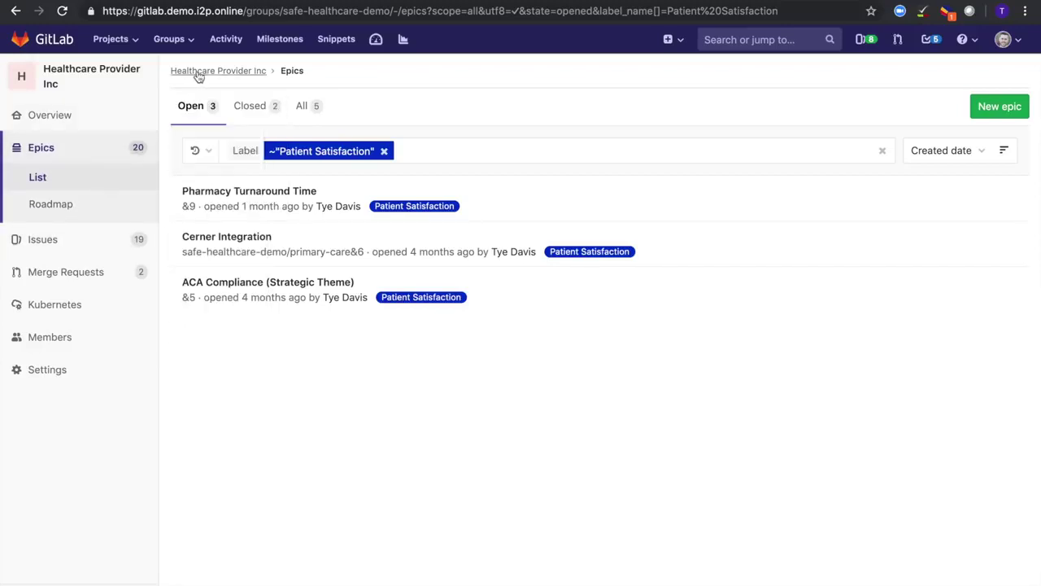
View the group's epics roadmap and return to the Healthcare Provider Inc overview.
{"action": "left_click", "coordinate": [69, 209]}
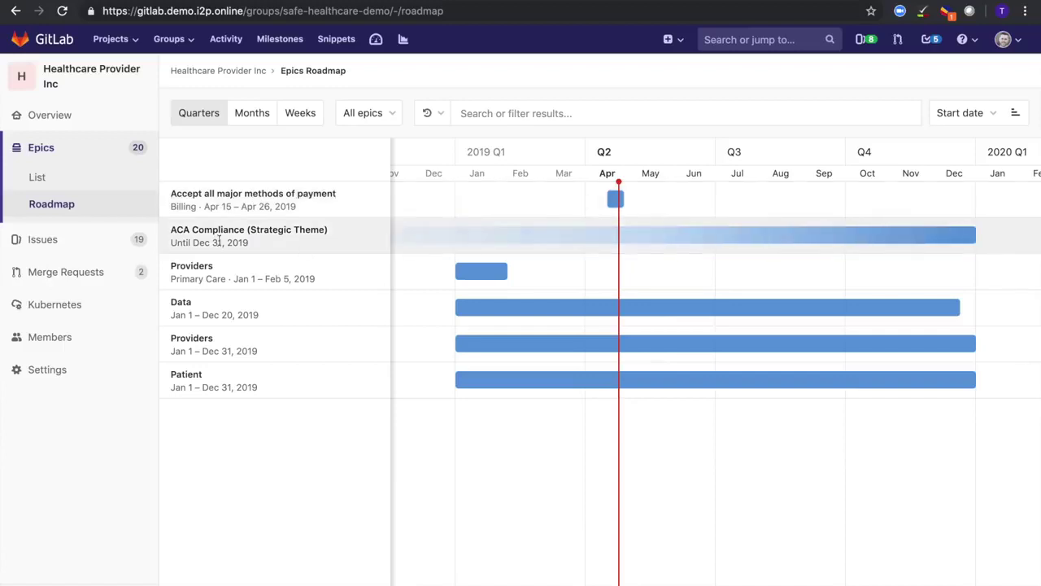
{"action": "left_click", "coordinate": [239, 75]}
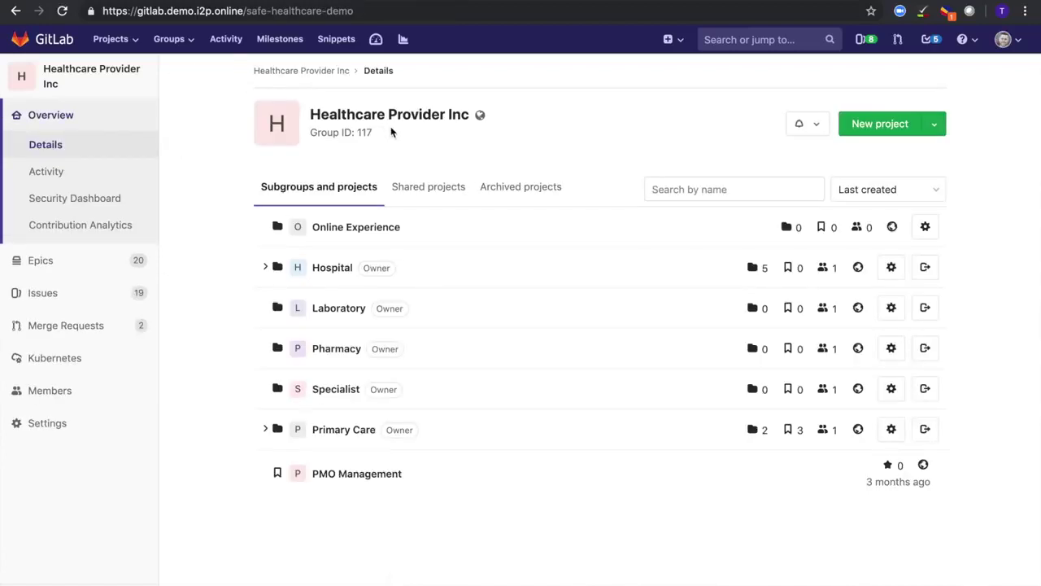
Expand the Hospital and Billing subgroups and open the Patient Billing project.
{"action": "left_click", "coordinate": [264, 269]}
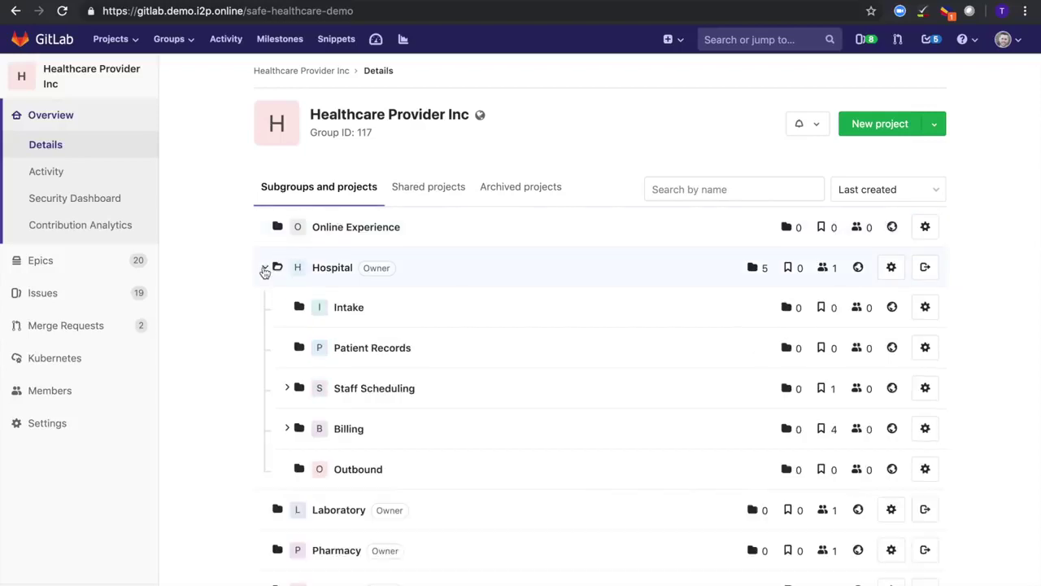
{"action": "scroll", "coordinate": [324, 333], "scroll_direction": "down", "scroll_amount": 1}
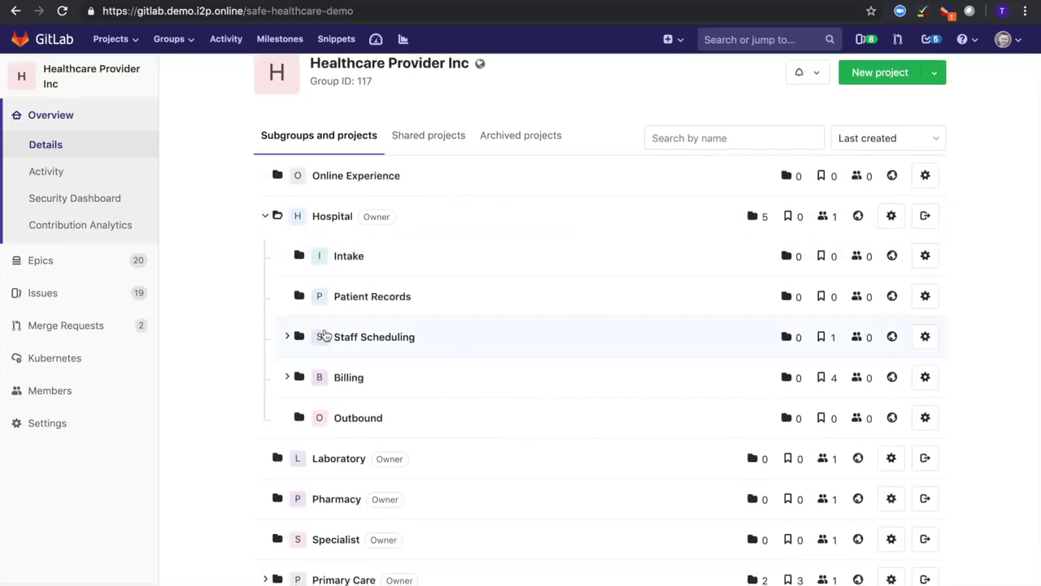
{"action": "scroll", "coordinate": [295, 381], "scroll_direction": "up", "scroll_amount": 1}
{"action": "scroll", "coordinate": [294, 380], "scroll_direction": "down", "scroll_amount": 1}
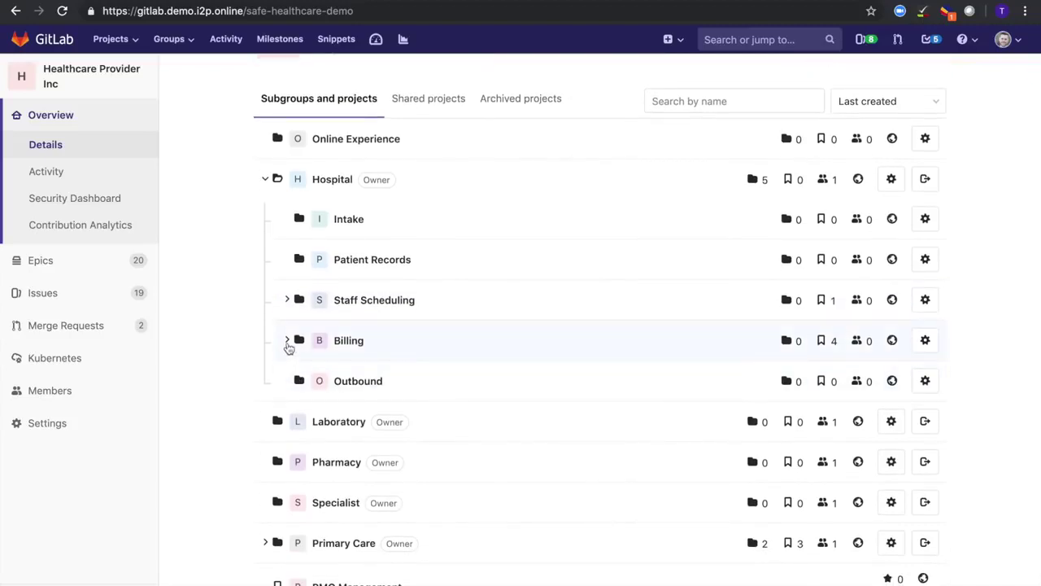
{"action": "left_click", "coordinate": [291, 345]}
{"action": "scroll", "coordinate": [430, 318], "scroll_direction": "down", "scroll_amount": 1}
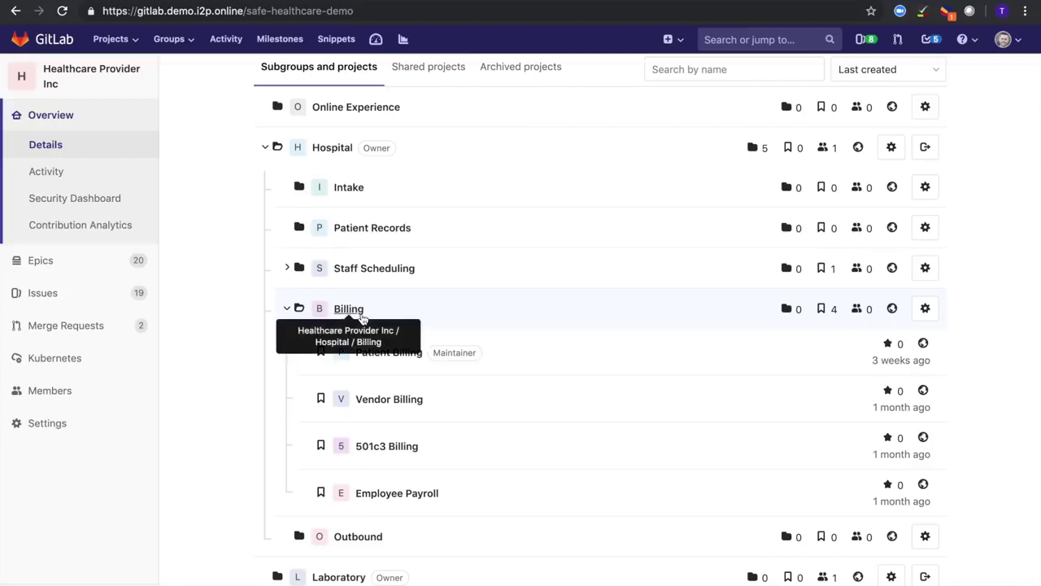
{"action": "scroll", "coordinate": [402, 358], "scroll_direction": "down", "scroll_amount": 1}
{"action": "scroll", "coordinate": [405, 357], "scroll_direction": "down", "scroll_amount": 1}
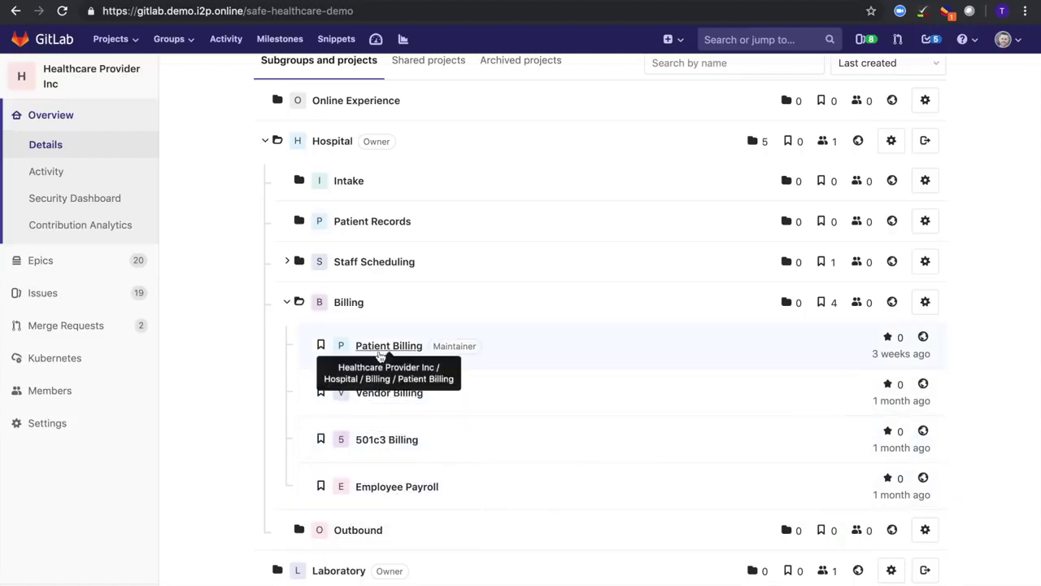
{"action": "left_click", "coordinate": [382, 350]}
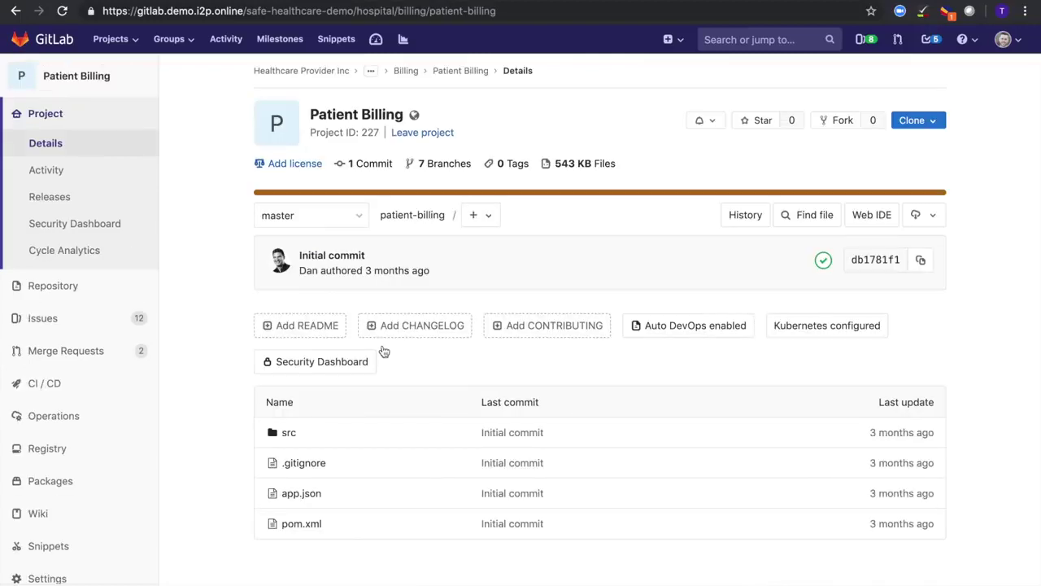
Open the Patient Billing issue list and show the filter options of its search.
{"action": "mouse_move", "coordinate": [111, 333]}
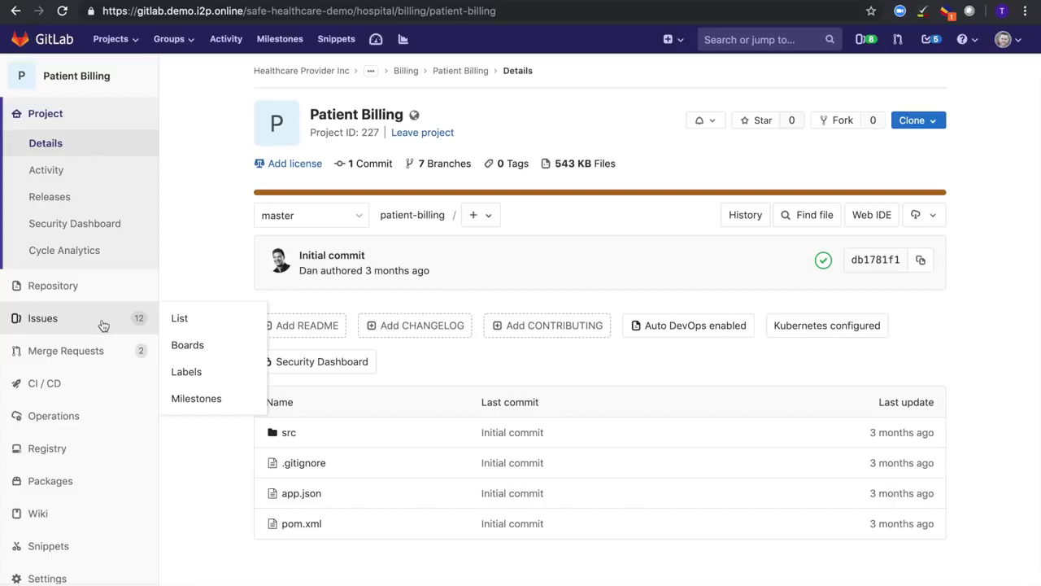
{"action": "left_click", "coordinate": [201, 326]}
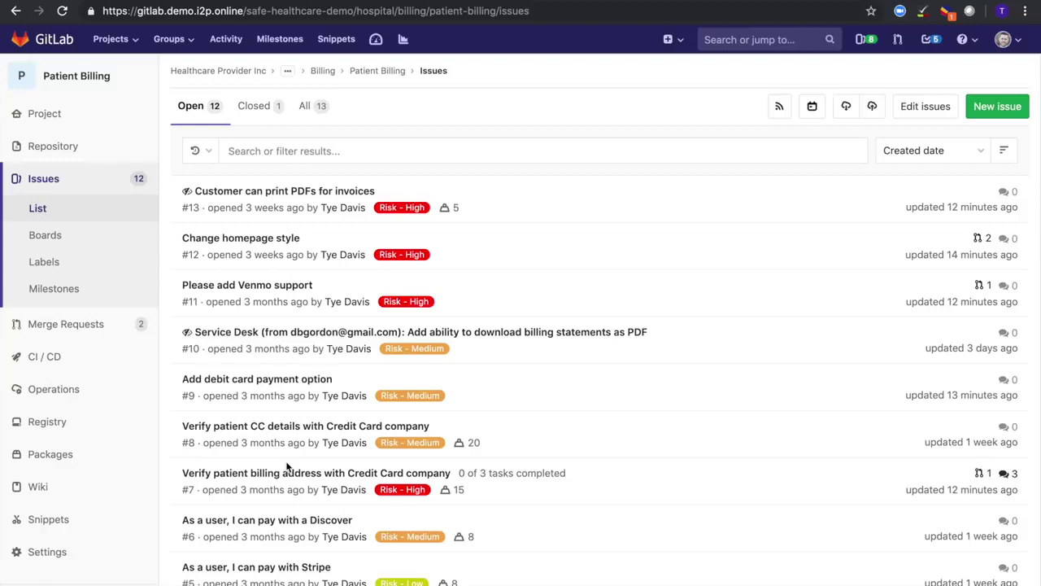
{"action": "left_click", "coordinate": [322, 157]}
{"action": "scroll", "coordinate": [340, 227], "scroll_direction": "down", "scroll_amount": 1}
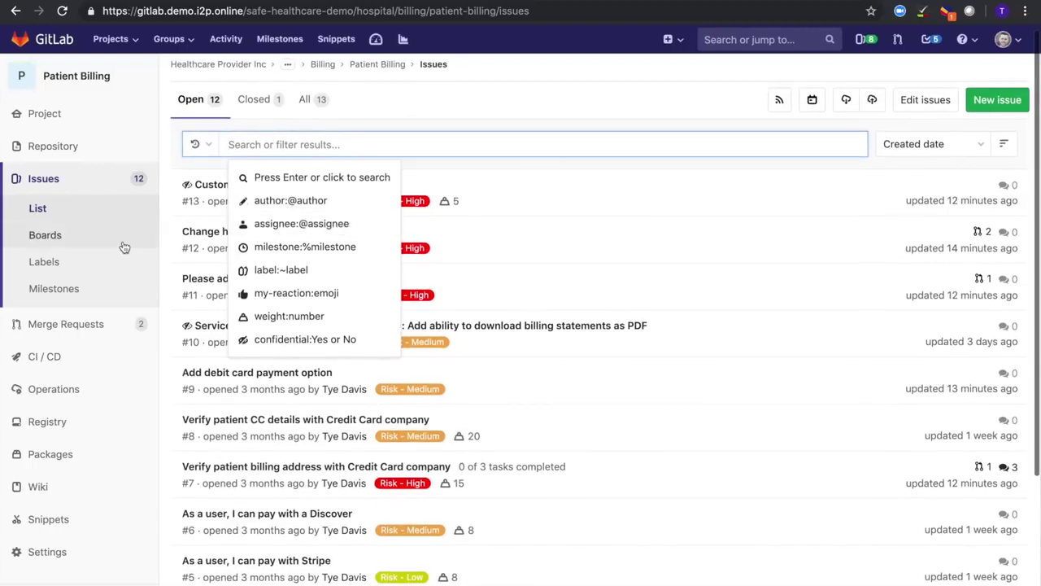
Open the project's issue boards and switch to the Sprint Planning board.
{"action": "left_click", "coordinate": [119, 243]}
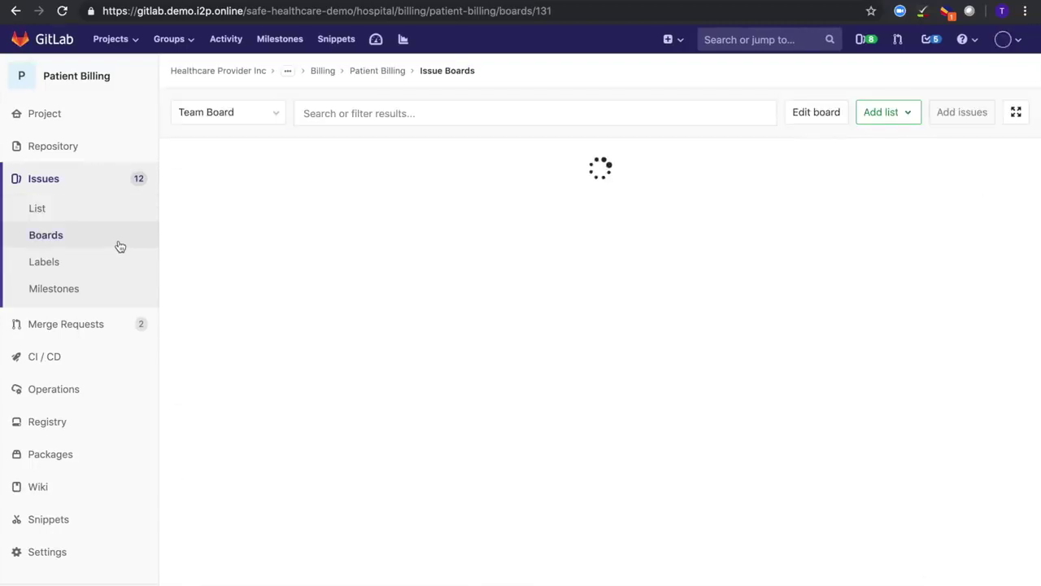
{"action": "left_click", "coordinate": [275, 116]}
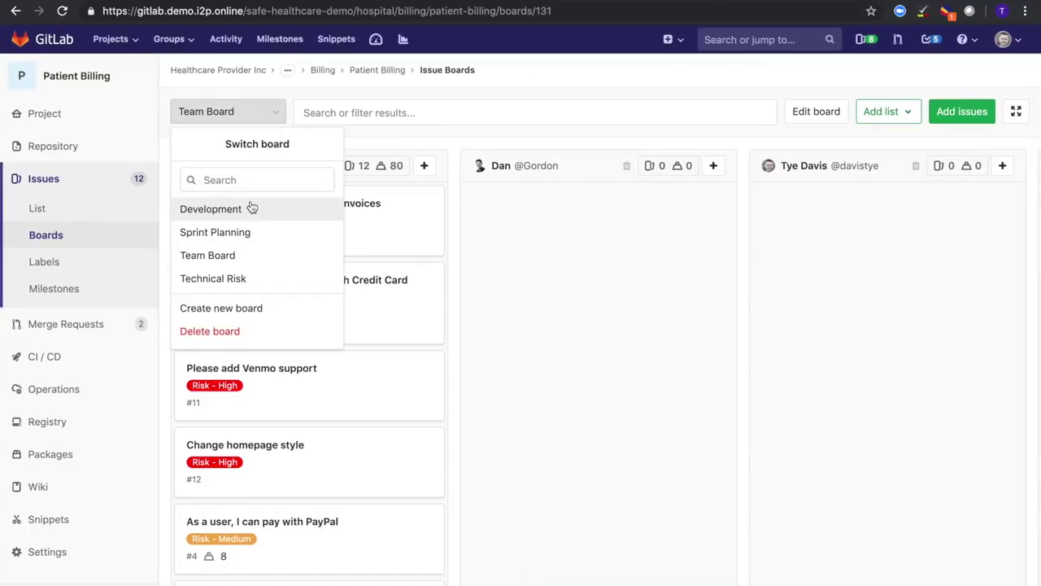
{"action": "left_click", "coordinate": [237, 232]}
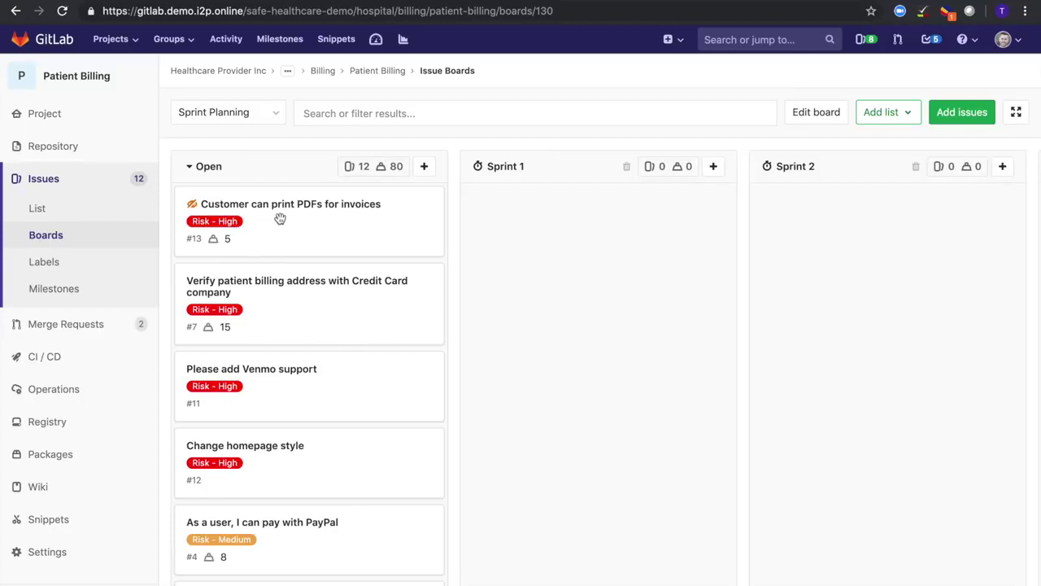
Assign the four high-risk issues #13, #7, #11 and #12 from the Open list to Sprint 1, with #12 placed first.
{"action": "scroll", "coordinate": [280, 226], "scroll_direction": "down", "scroll_amount": 1}
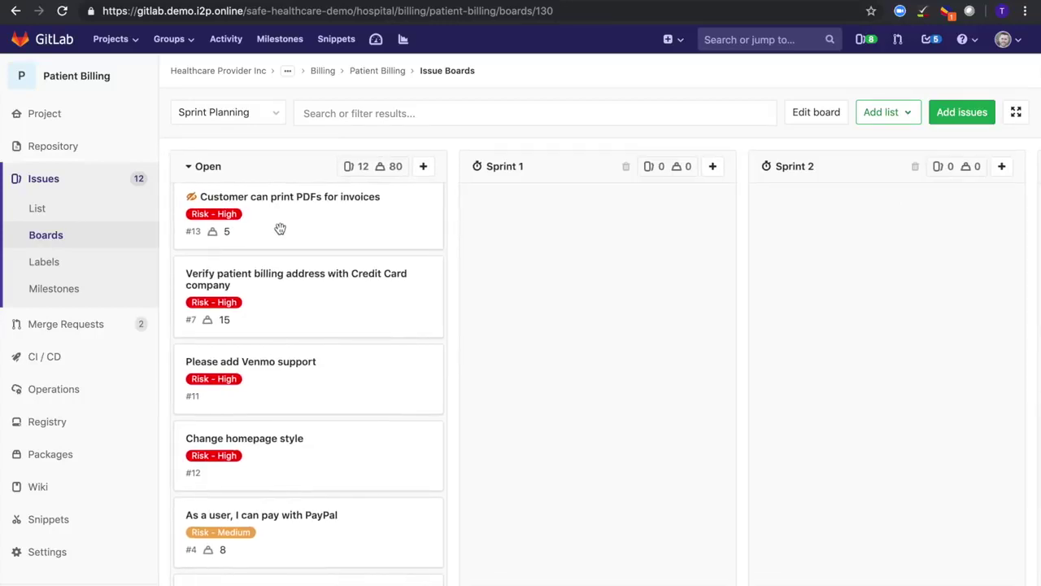
{"action": "scroll", "coordinate": [289, 229], "scroll_direction": "right", "scroll_amount": 1}
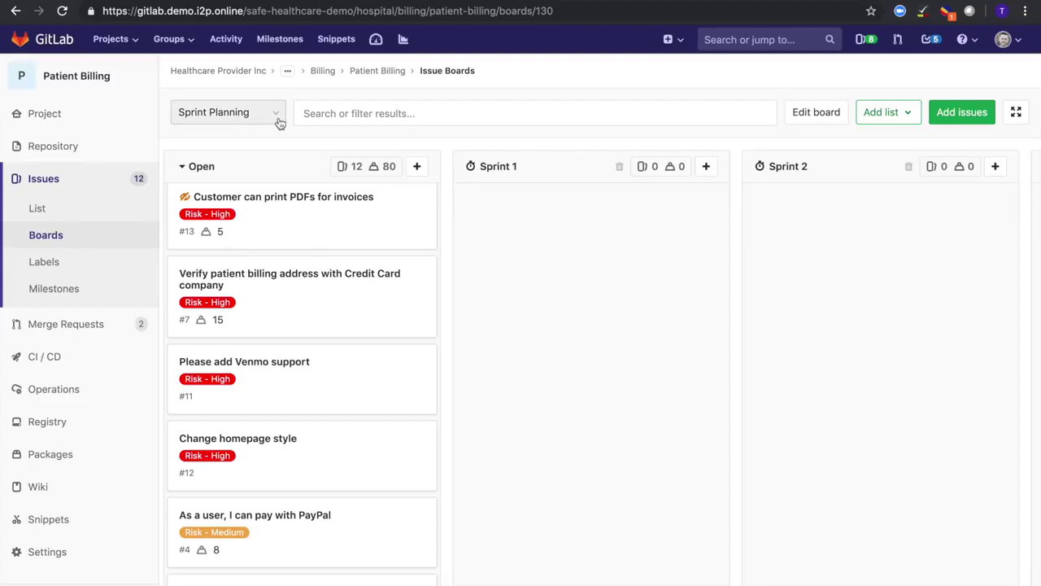
{"action": "scroll", "coordinate": [271, 230], "scroll_direction": "left", "scroll_amount": 1}
{"action": "scroll", "coordinate": [271, 230], "scroll_direction": "right", "scroll_amount": 2}
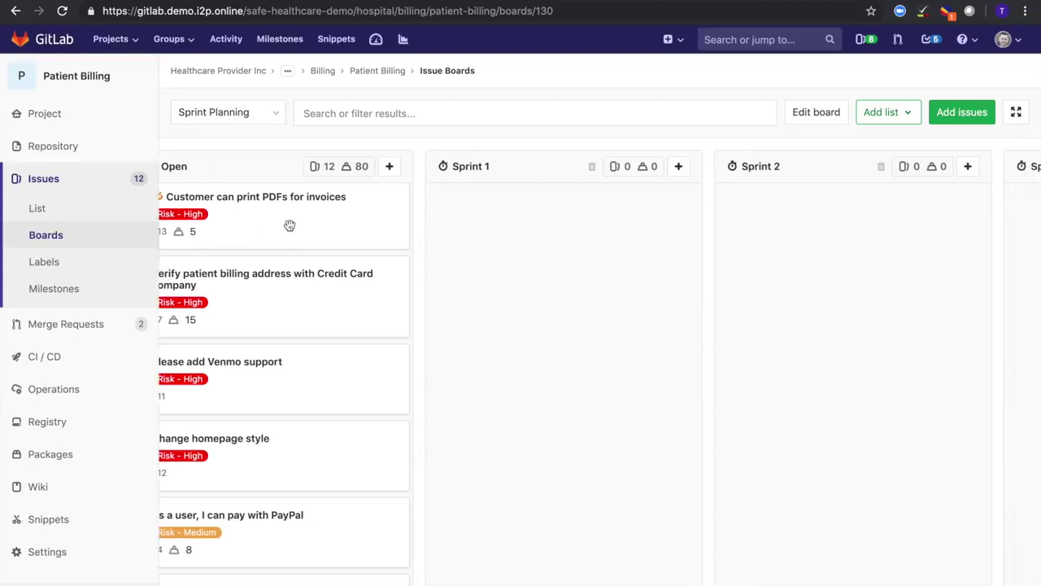
{"action": "scroll", "coordinate": [290, 226], "scroll_direction": "left", "scroll_amount": 2}
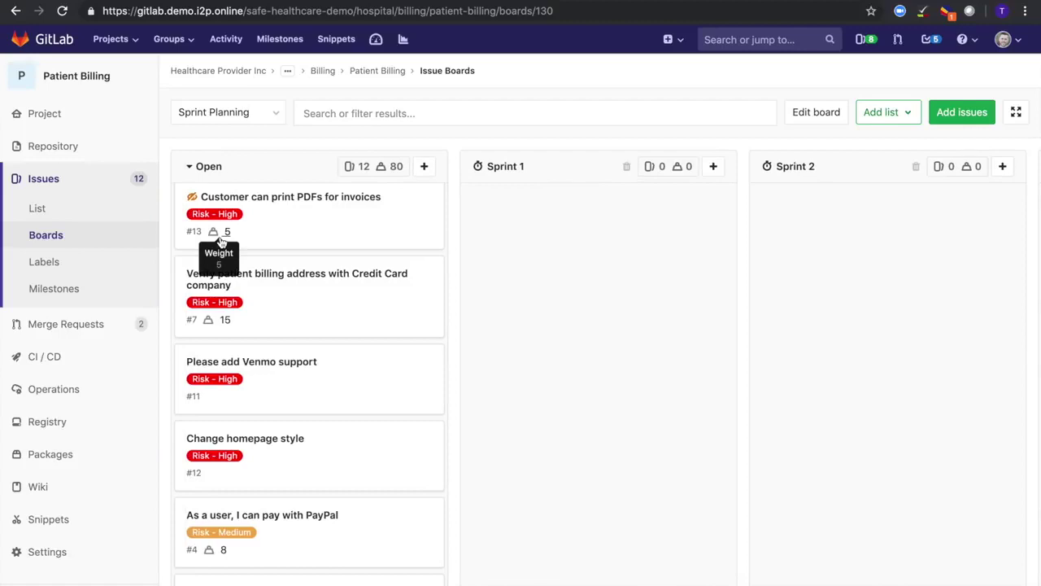
{"action": "scroll", "coordinate": [325, 384], "scroll_direction": "up", "scroll_amount": 1}
{"action": "scroll", "coordinate": [331, 383], "scroll_direction": "right", "scroll_amount": 1}
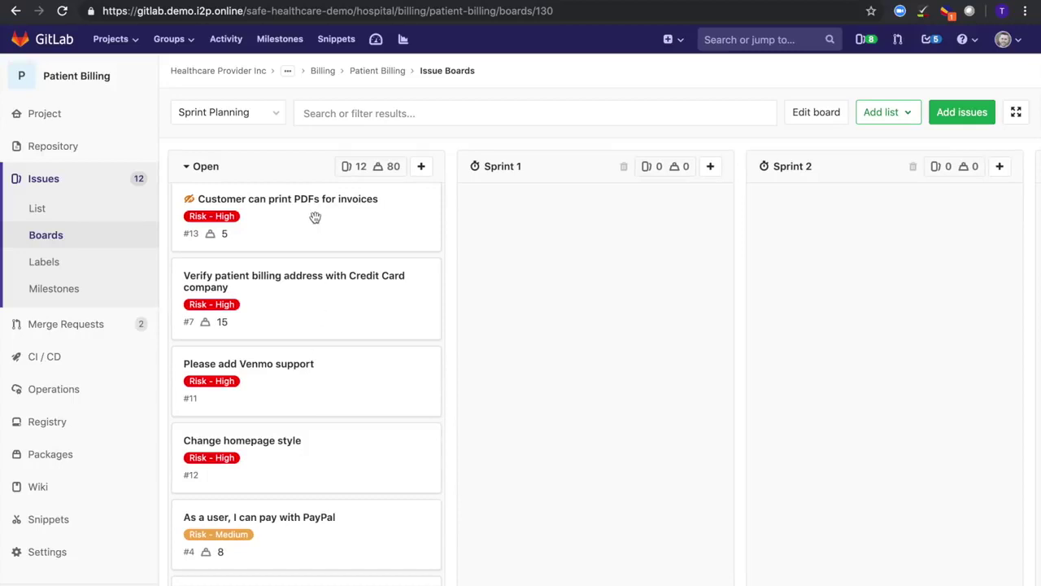
{"action": "left_click_drag", "start_coordinate": [309, 225], "coordinate": [480, 221]}
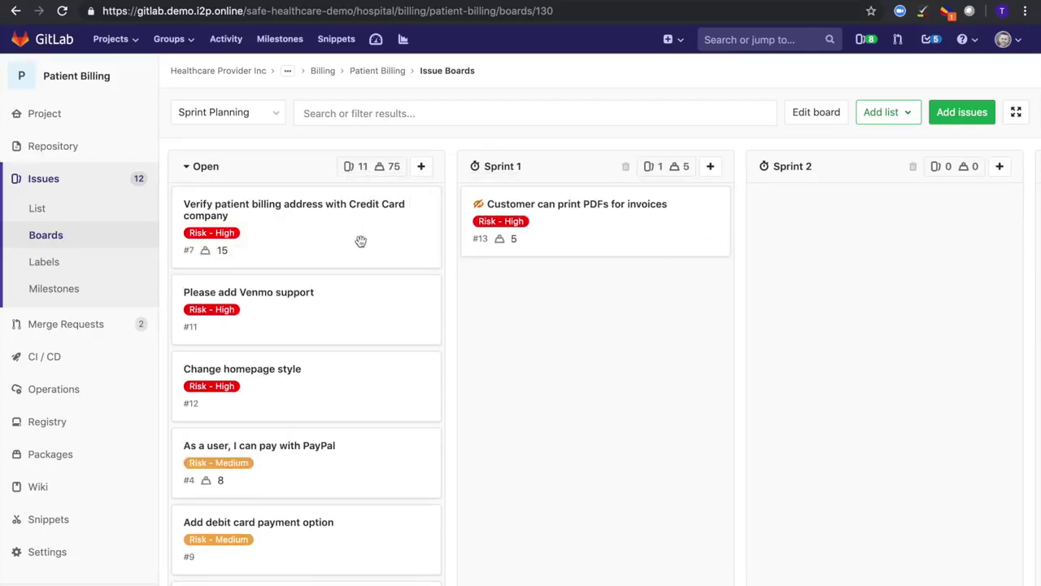
{"action": "left_click_drag", "start_coordinate": [333, 228], "coordinate": [606, 294]}
{"action": "left_click_drag", "start_coordinate": [344, 228], "coordinate": [511, 278]}
{"action": "left_click_drag", "start_coordinate": [396, 230], "coordinate": [634, 231]}
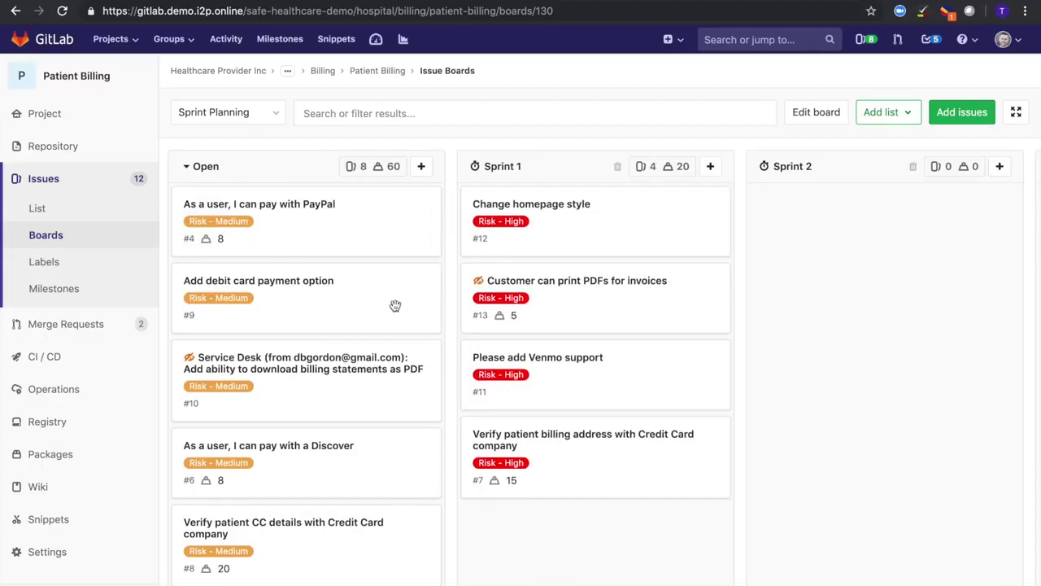
Reorder the Open list so issue #10 comes first, followed by #6, #4 and #9.
{"action": "left_click_drag", "start_coordinate": [318, 390], "coordinate": [314, 287]}
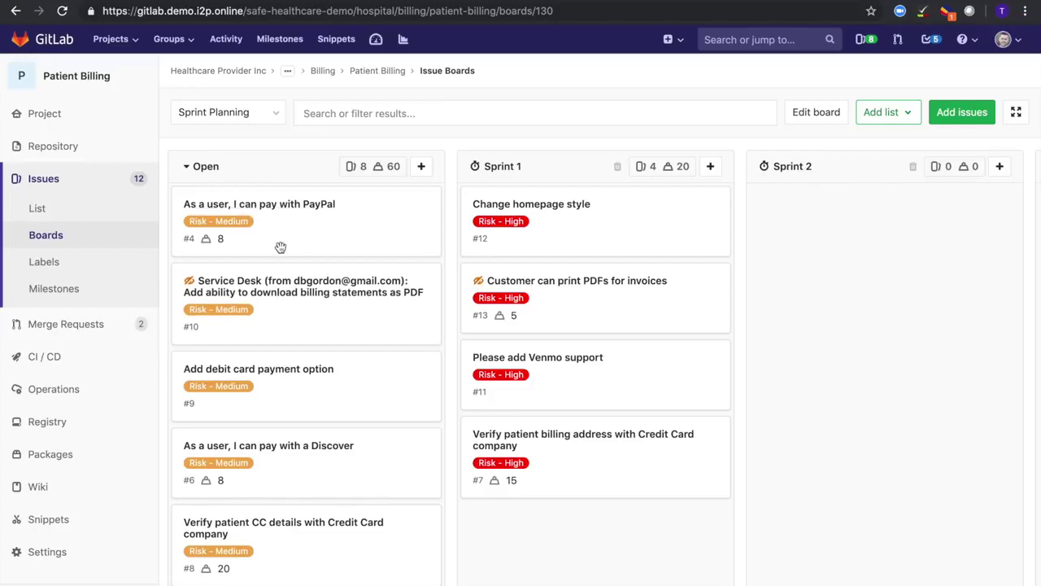
{"action": "left_click_drag", "start_coordinate": [288, 230], "coordinate": [276, 341]}
{"action": "left_click_drag", "start_coordinate": [333, 488], "coordinate": [329, 316]}
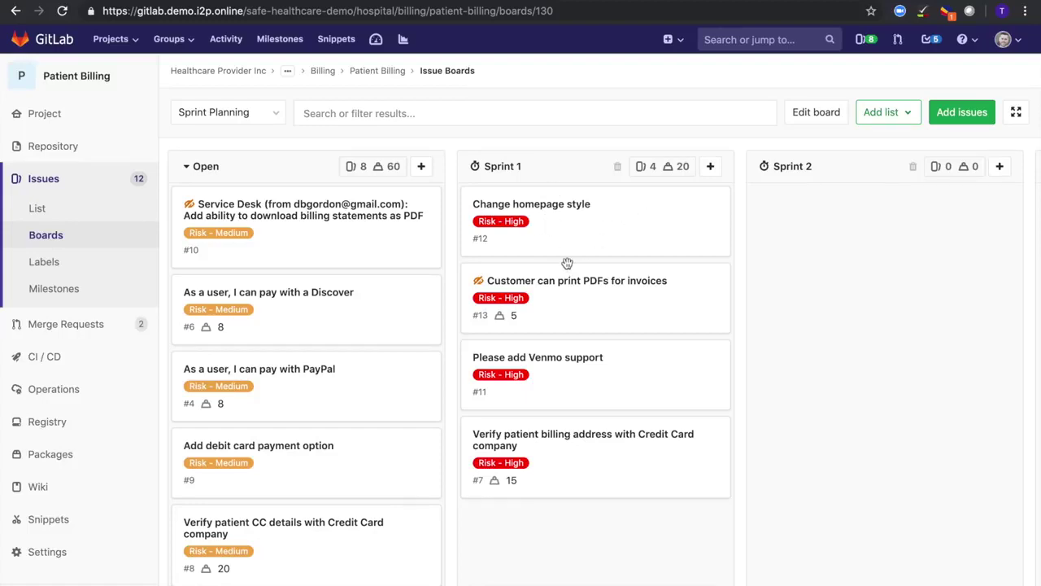
Switch to the Development board and save its scope as the Sprint 1 milestone.
{"action": "left_click", "coordinate": [277, 118]}
{"action": "left_click", "coordinate": [219, 210]}
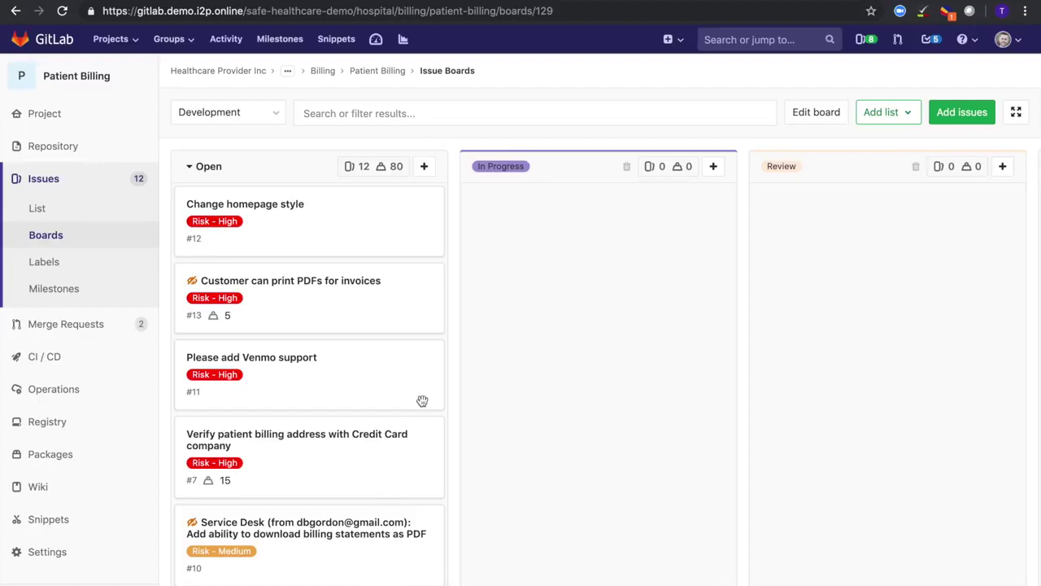
{"action": "left_click", "coordinate": [824, 116]}
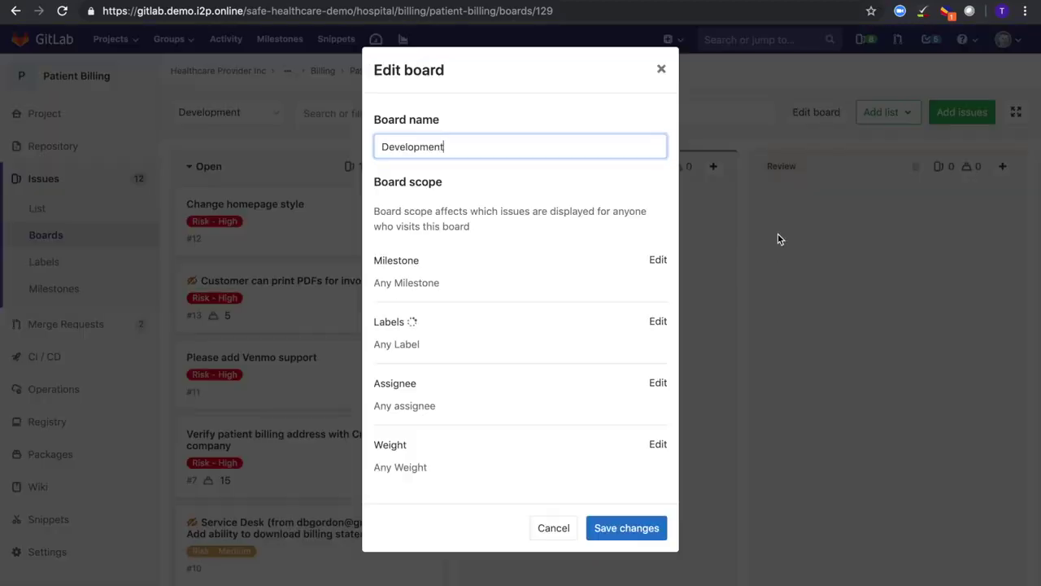
{"action": "left_click", "coordinate": [659, 261]}
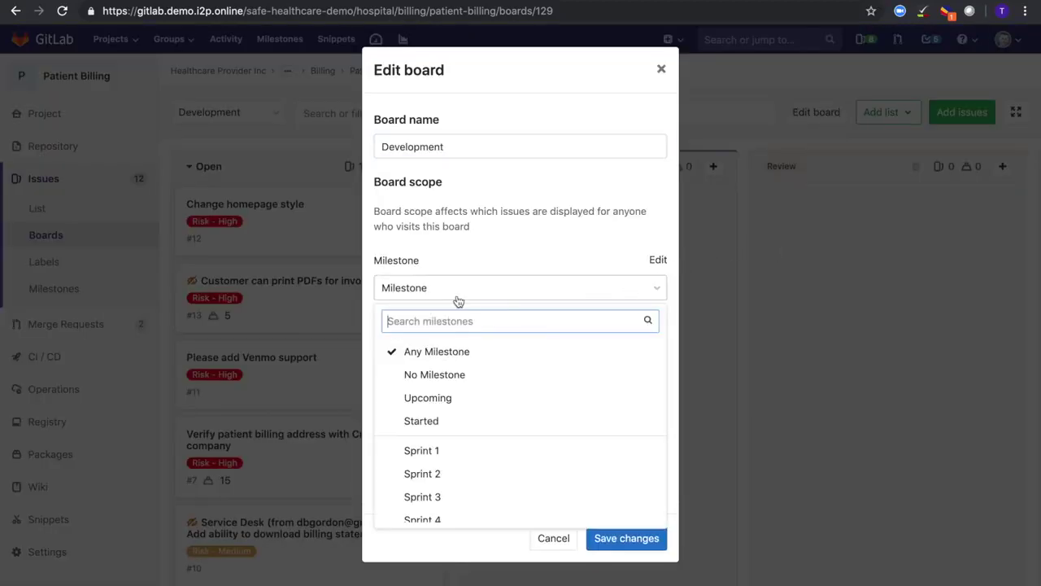
{"action": "left_click", "coordinate": [452, 450]}
{"action": "left_click", "coordinate": [616, 530]}
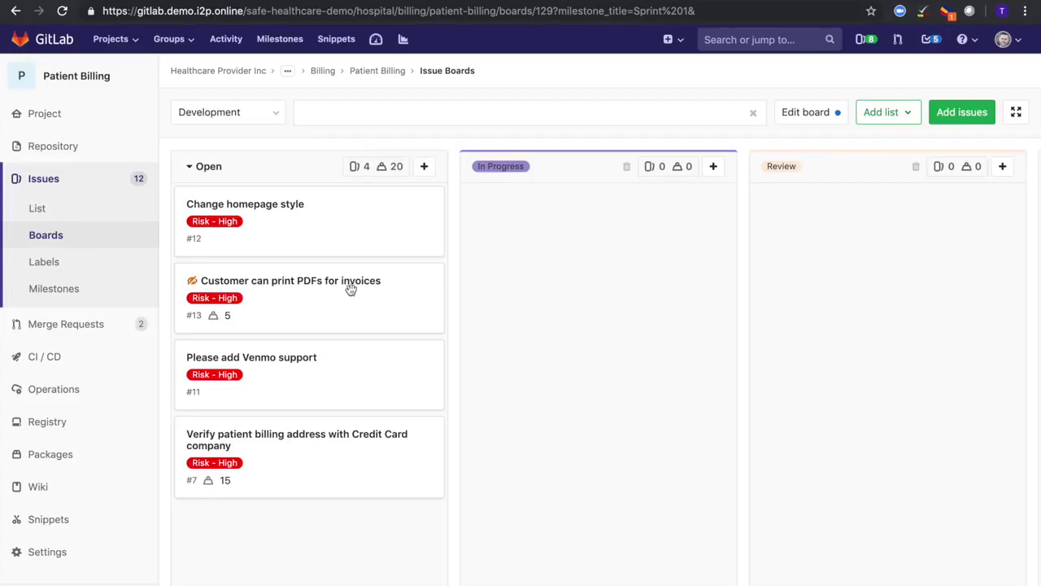
Show the details of the "Change homepage style" issue on the Development board.
{"action": "left_click", "coordinate": [350, 228]}
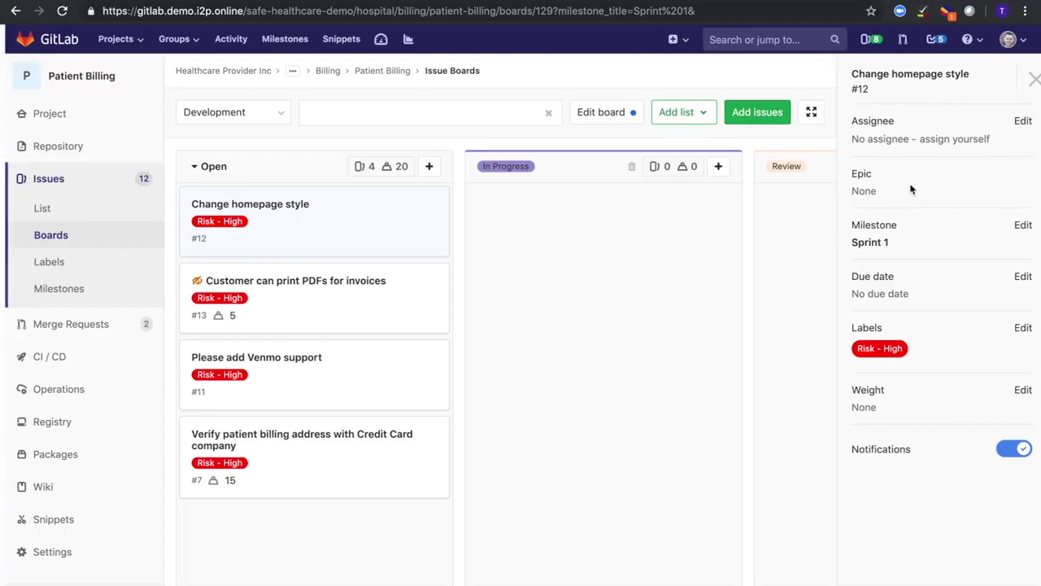
Assign the "Change homepage style" issue to the signed-in user's own account and move it from Open to In Progress.
{"action": "left_click", "coordinate": [1018, 121]}
{"action": "left_click", "coordinate": [917, 280]}
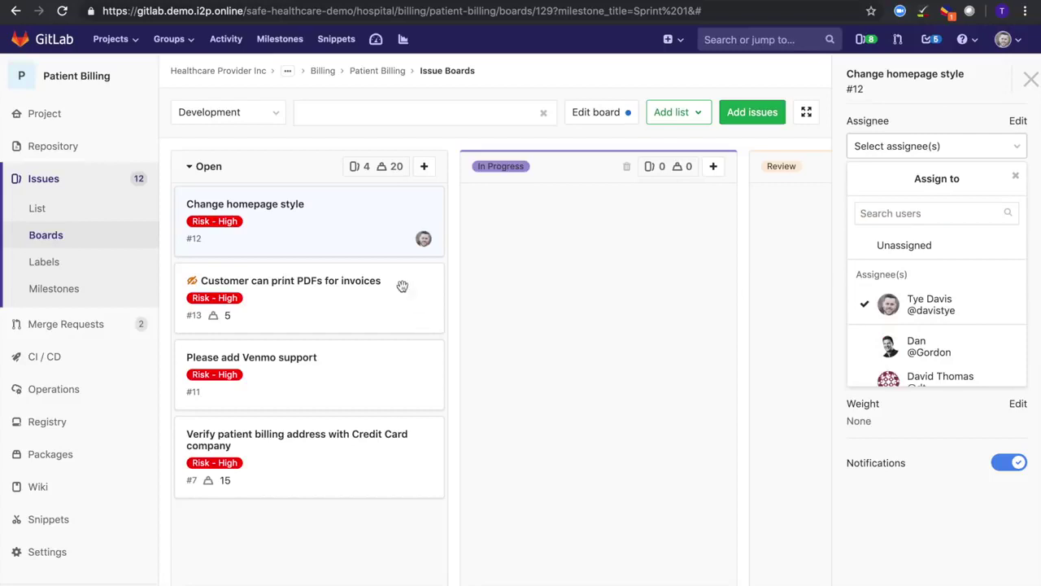
{"action": "left_click_drag", "start_coordinate": [397, 218], "coordinate": [650, 214]}
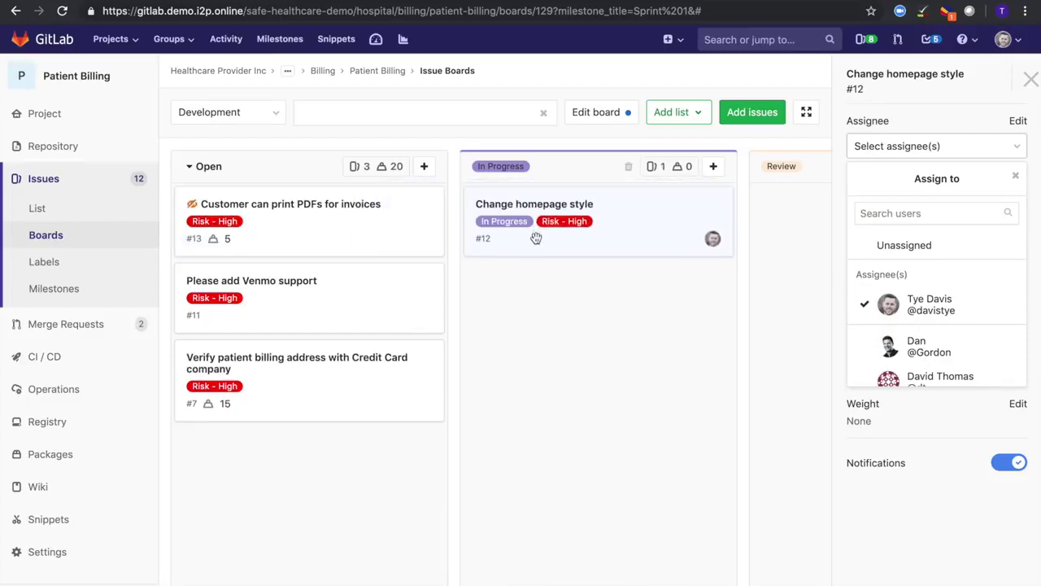
Assign the "Customer can print PDFs for invoices" issue to the second listed team member and move it to In Progress below issue #12.
{"action": "left_click", "coordinate": [332, 238]}
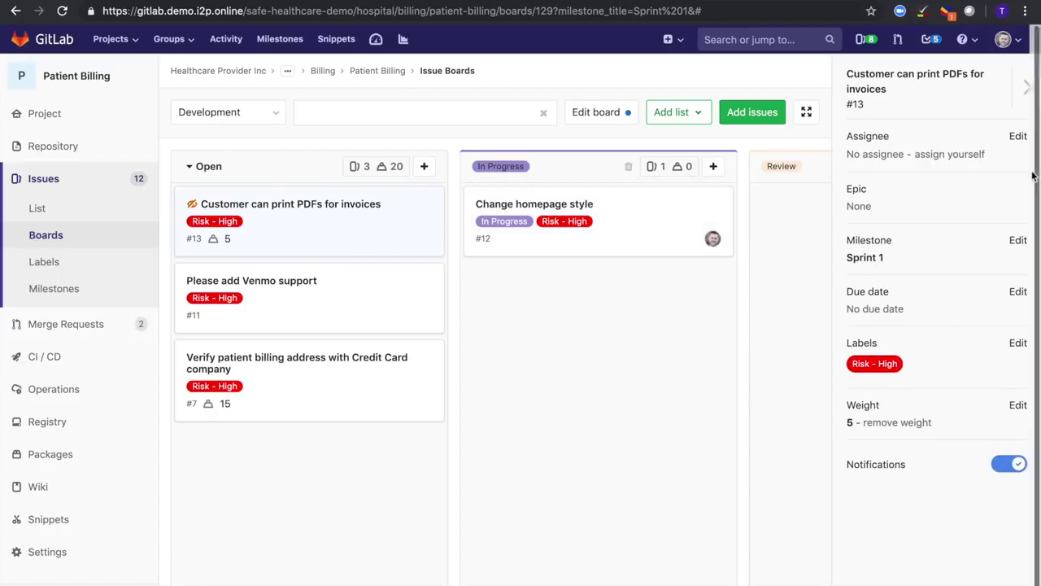
{"action": "left_click", "coordinate": [1016, 137]}
{"action": "left_click", "coordinate": [915, 326]}
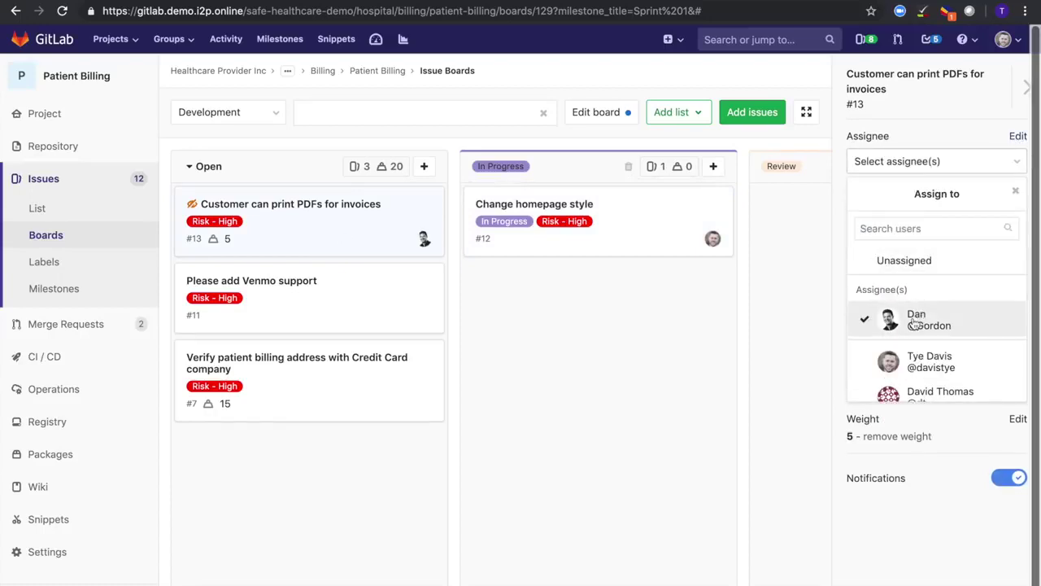
{"action": "left_click_drag", "start_coordinate": [376, 231], "coordinate": [679, 318]}
{"action": "left_click", "coordinate": [355, 243]}
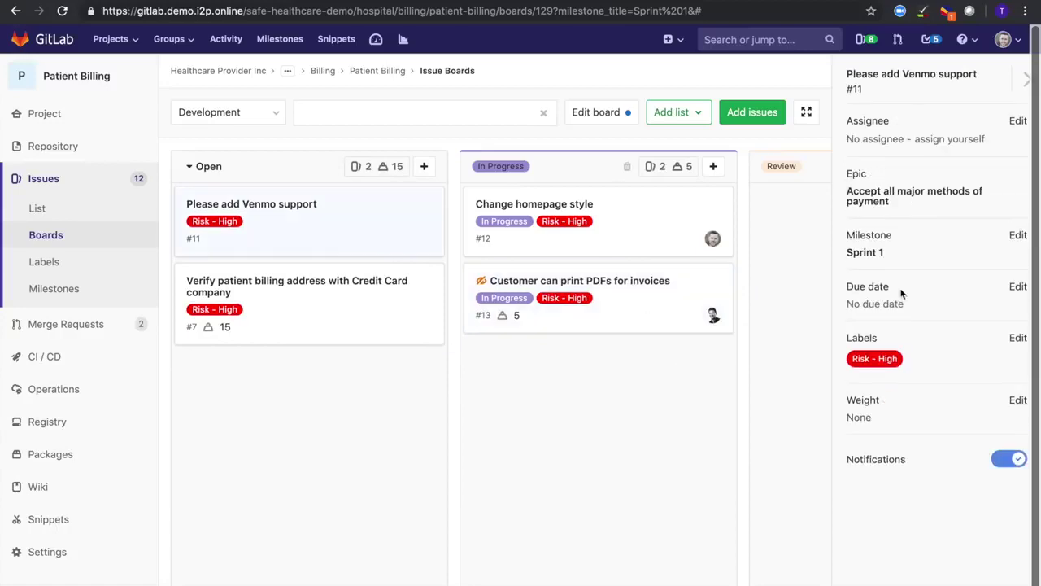
{"action": "left_click", "coordinate": [1016, 124]}
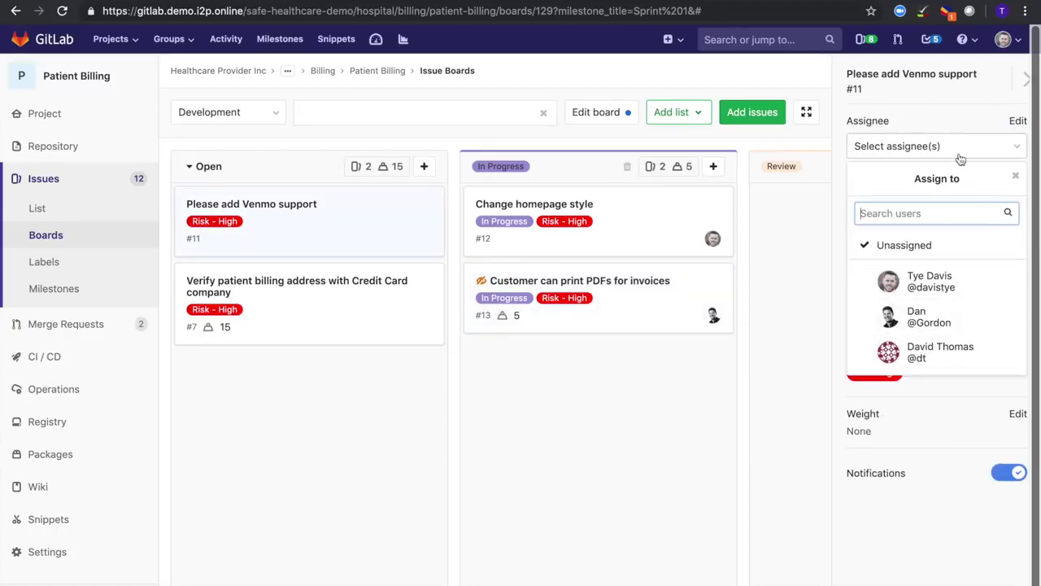
{"action": "left_click", "coordinate": [966, 123]}
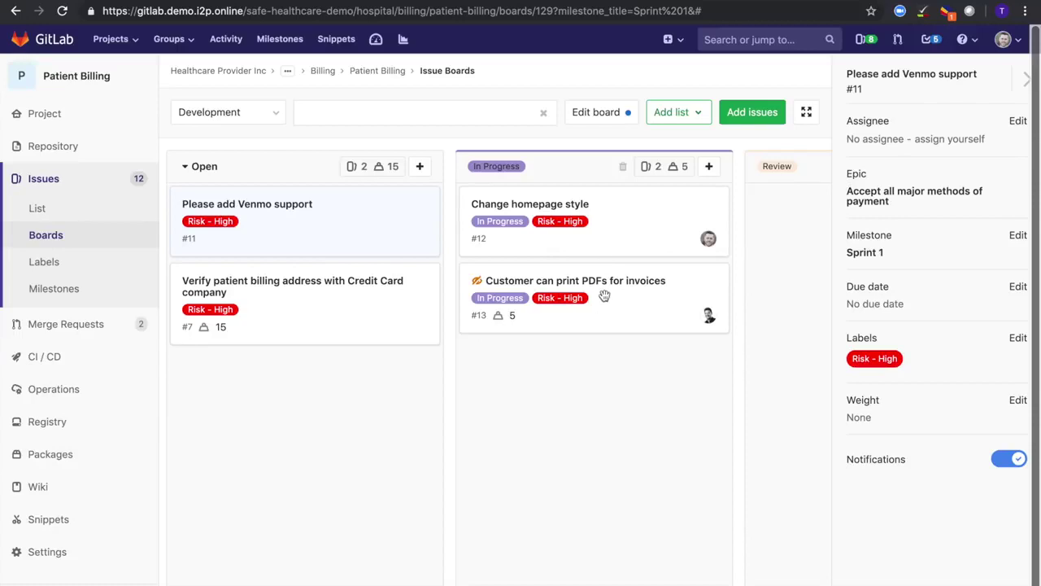
Set the weight of the "Change homepage style" issue to 15 and close its details.
{"action": "left_click", "coordinate": [637, 221]}
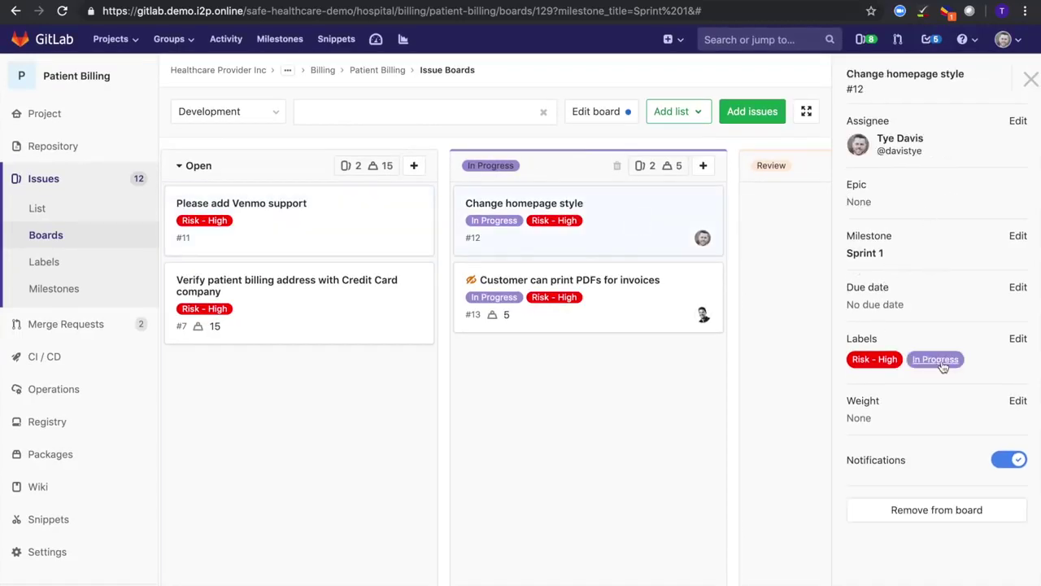
{"action": "left_click", "coordinate": [1017, 400]}
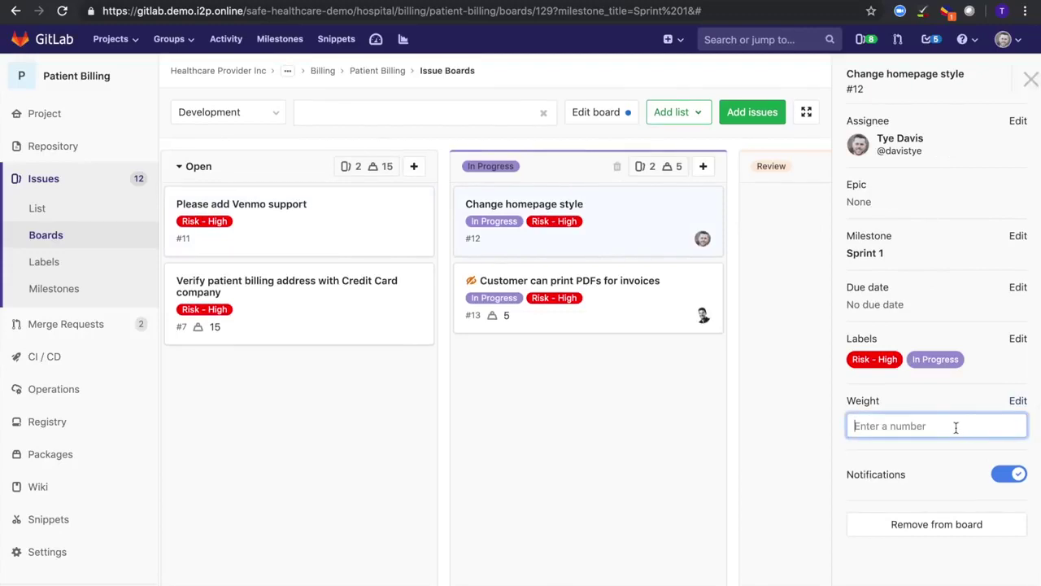
{"action": "type", "text": "10"}
{"action": "key", "text": "Return"}
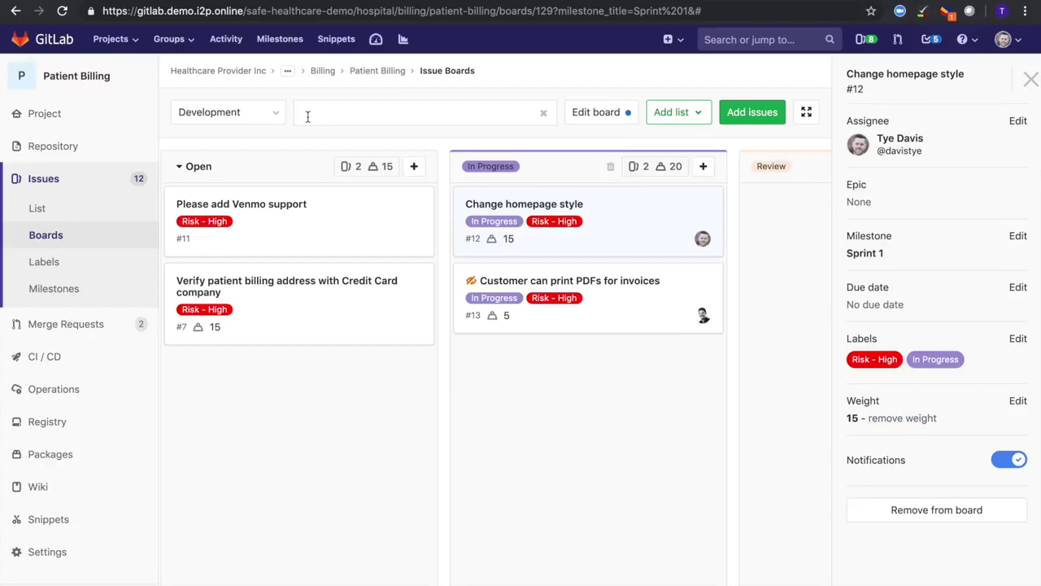
{"action": "left_click", "coordinate": [278, 120]}
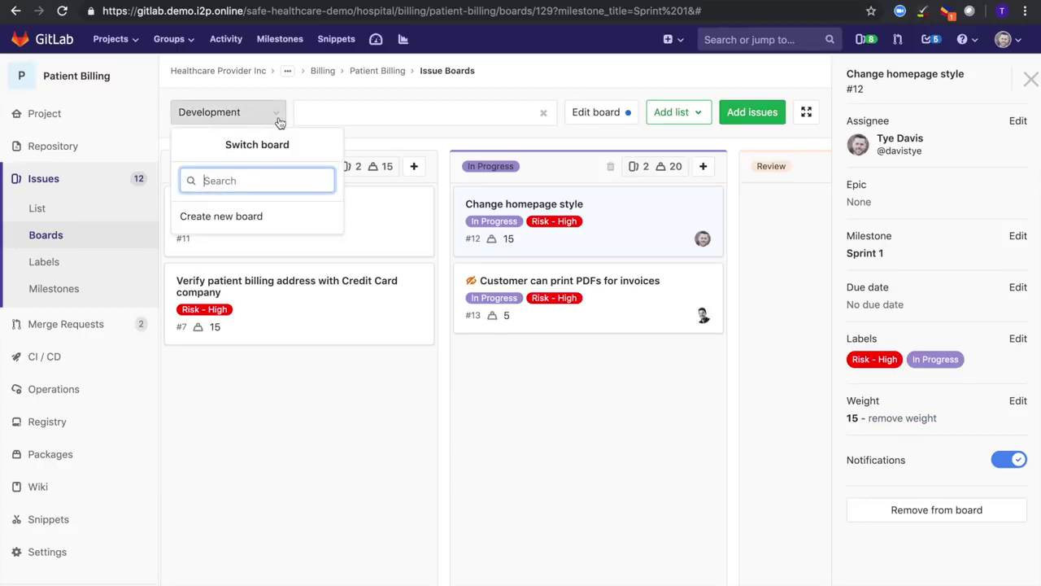
{"action": "left_click", "coordinate": [260, 130]}
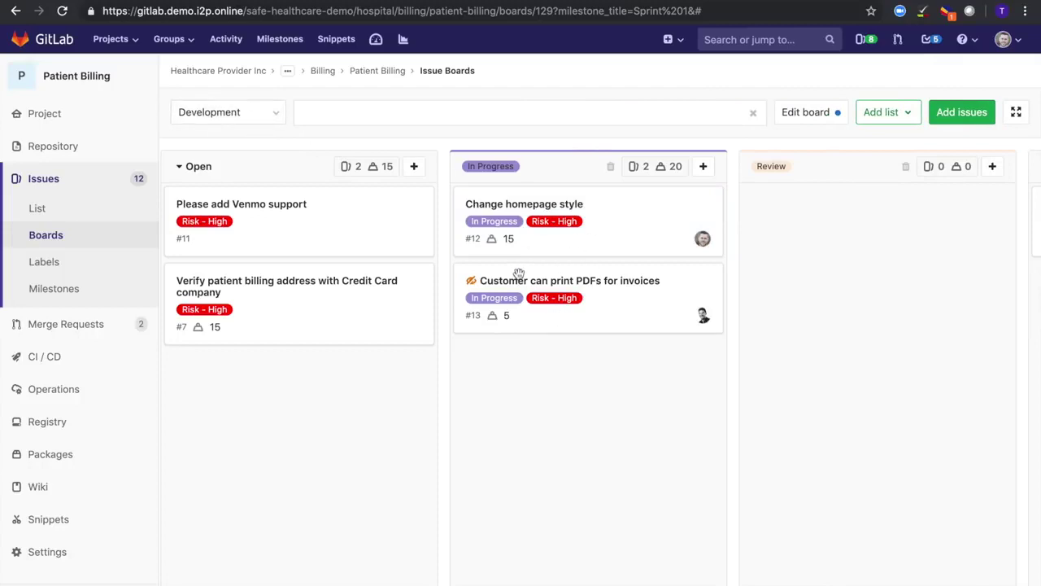
Move the "Change homepage style" issue from In Progress to the Review list.
{"action": "scroll", "coordinate": [626, 301], "scroll_direction": "right", "scroll_amount": 1}
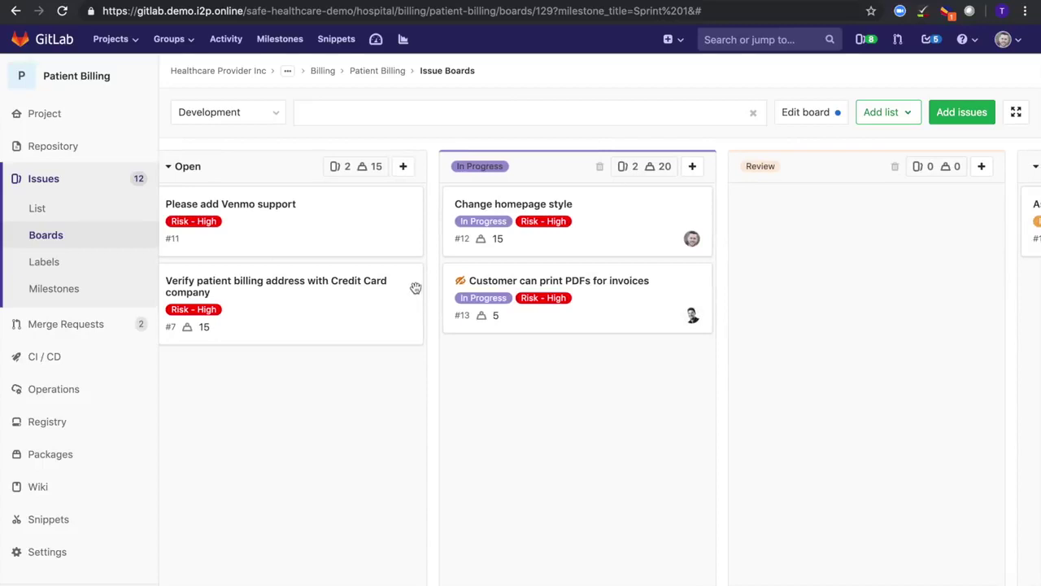
{"action": "scroll", "coordinate": [476, 300], "scroll_direction": "left", "scroll_amount": 1}
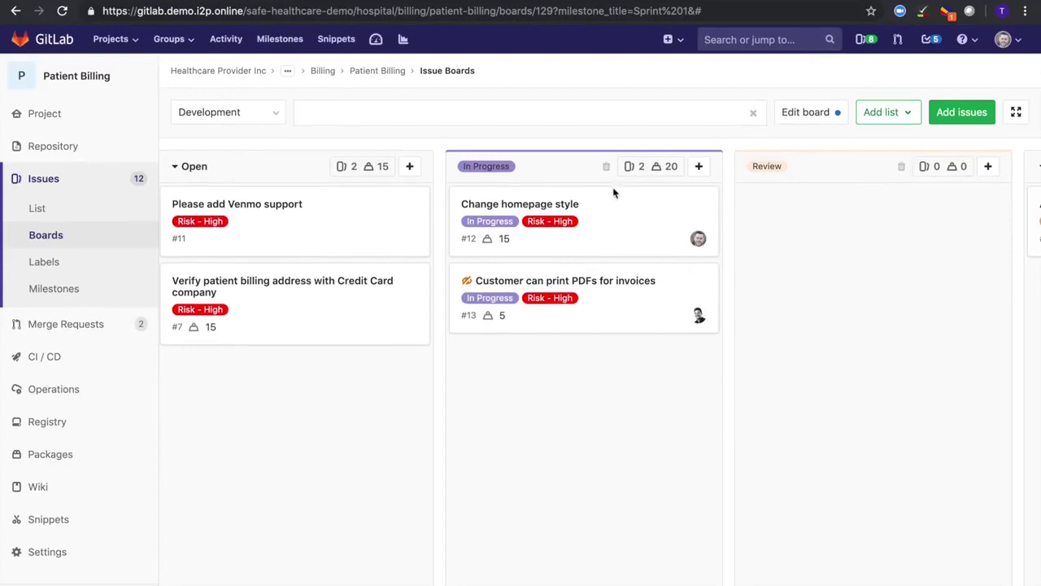
{"action": "scroll", "coordinate": [590, 208], "scroll_direction": "right", "scroll_amount": 3}
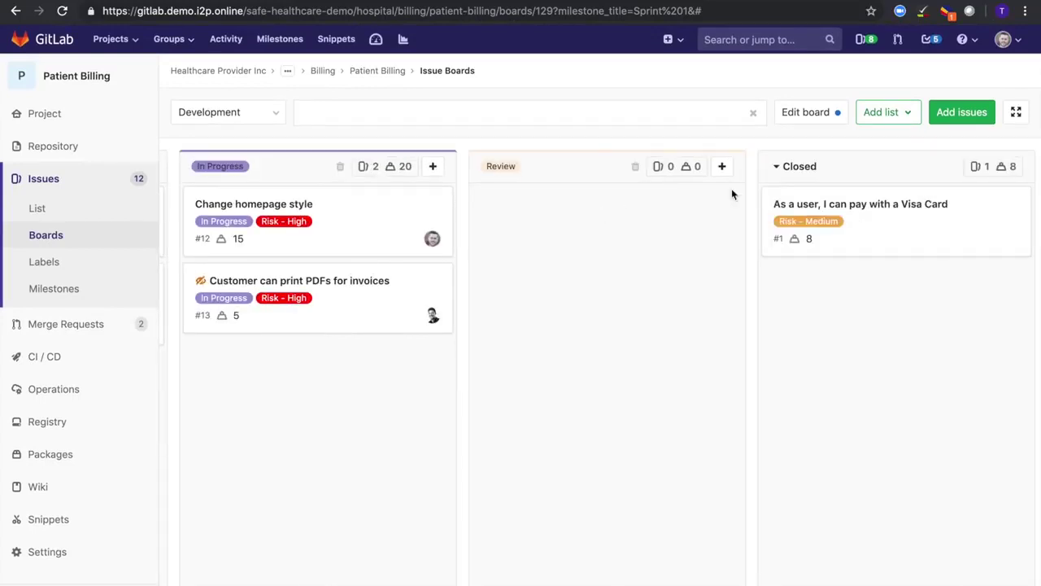
{"action": "scroll", "coordinate": [492, 190], "scroll_direction": "left", "scroll_amount": 3}
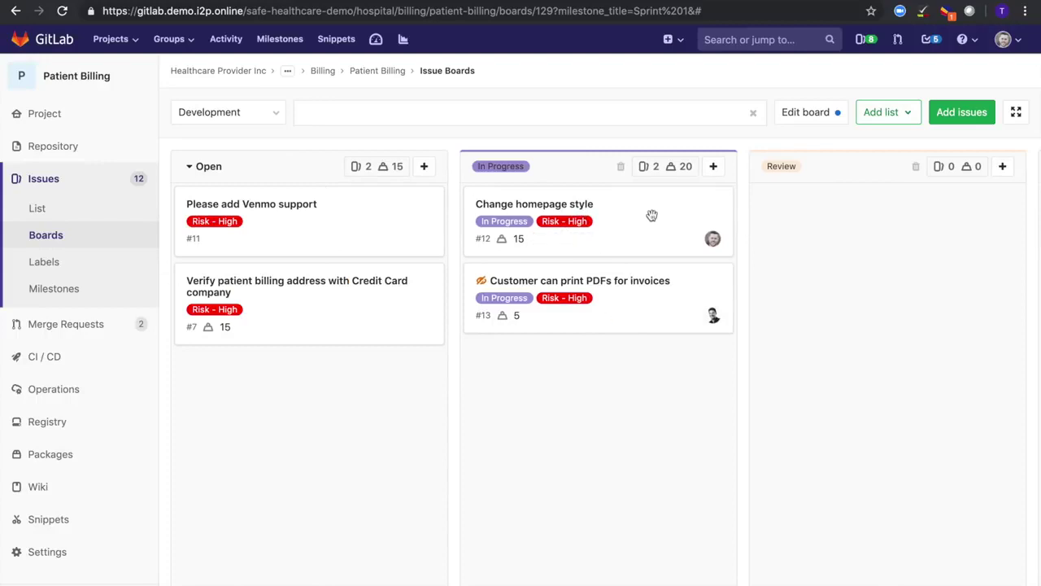
{"action": "left_click_drag", "start_coordinate": [651, 216], "coordinate": [937, 228]}
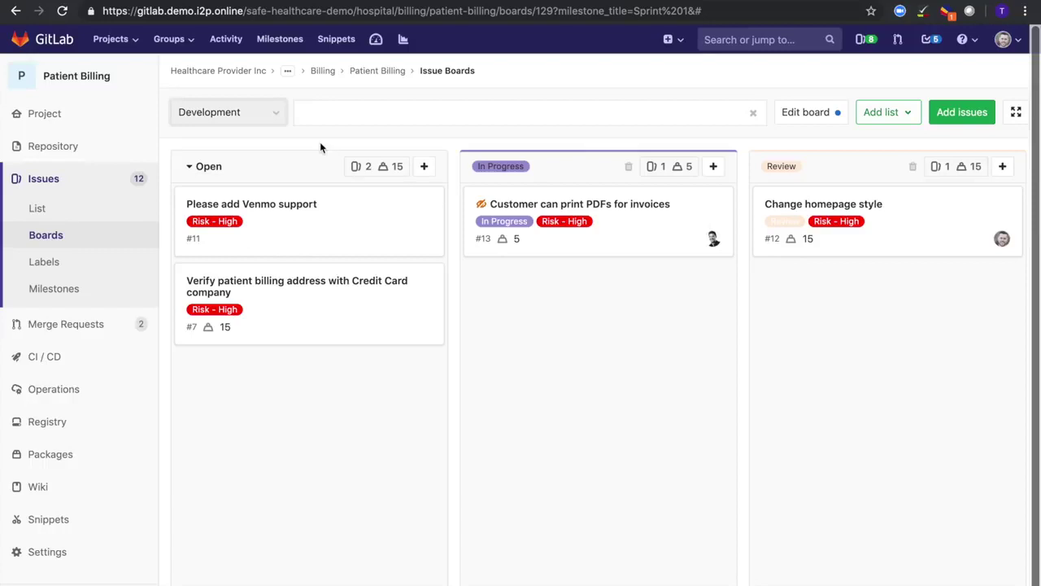
Switch to the Team Board and examine how issues are distributed across the team members' lists.
{"action": "left_click", "coordinate": [277, 115]}
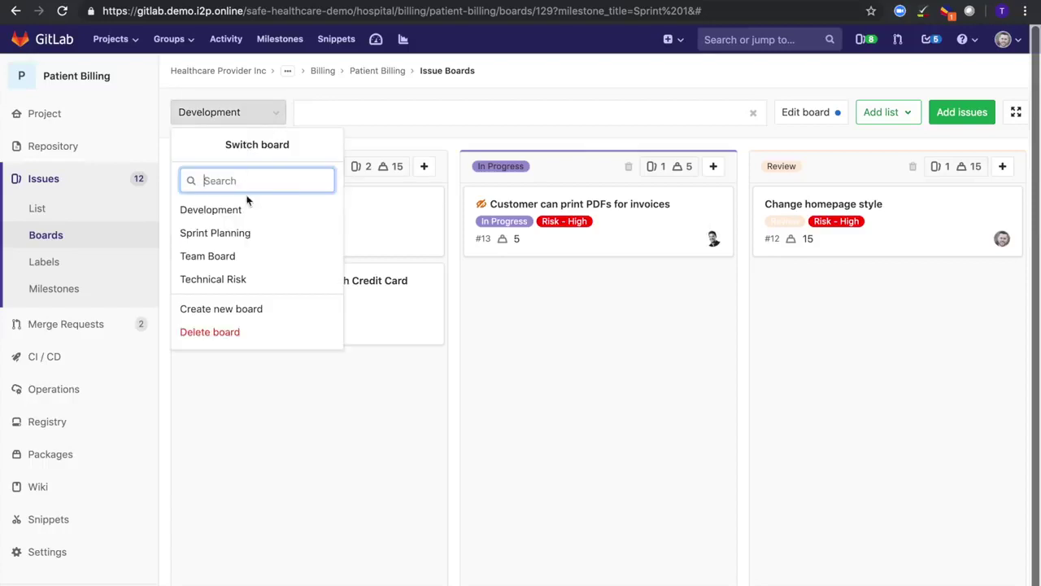
{"action": "left_click", "coordinate": [238, 256]}
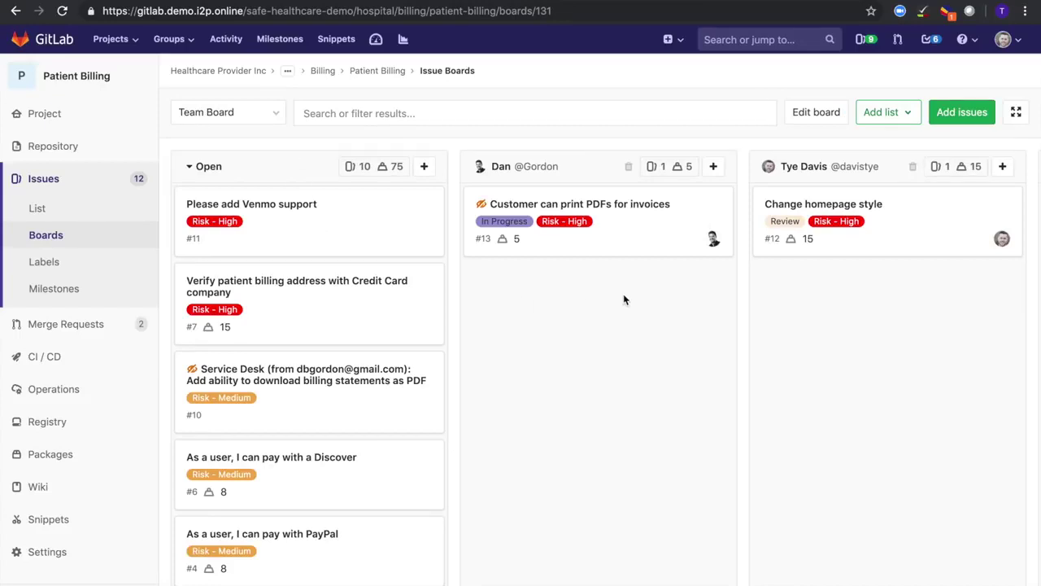
{"action": "scroll", "coordinate": [623, 299], "scroll_direction": "right", "scroll_amount": 4}
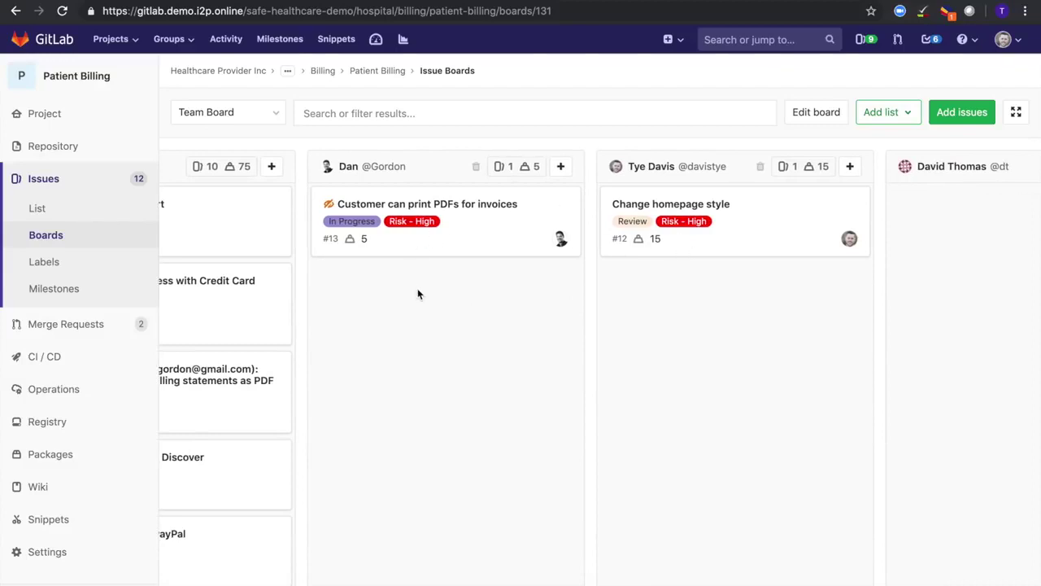
{"action": "scroll", "coordinate": [427, 295], "scroll_direction": "left", "scroll_amount": 3}
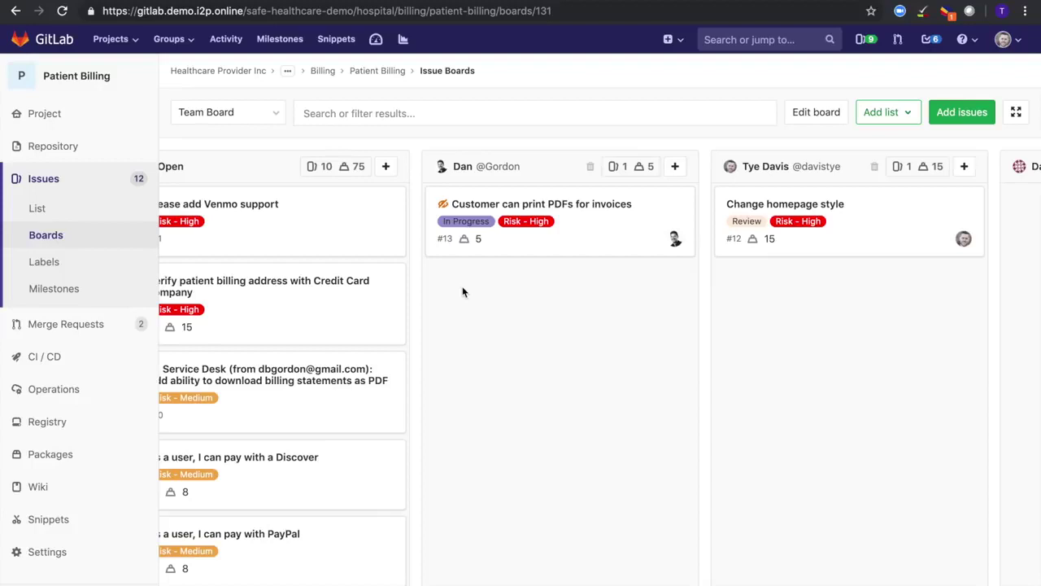
{"action": "scroll", "coordinate": [463, 297], "scroll_direction": "left", "scroll_amount": 1}
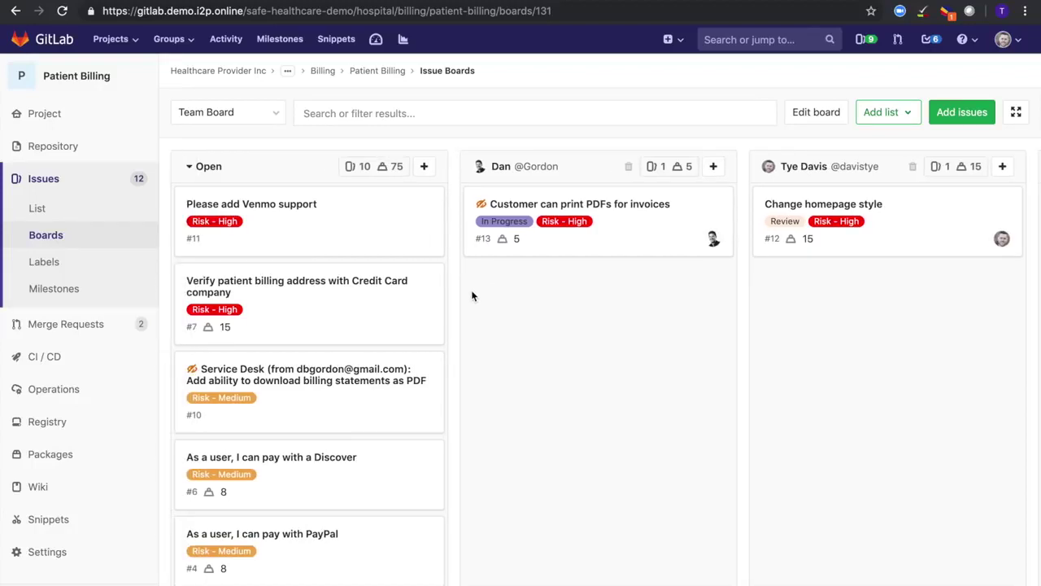
{"action": "scroll", "coordinate": [585, 341], "scroll_direction": "right", "scroll_amount": 1}
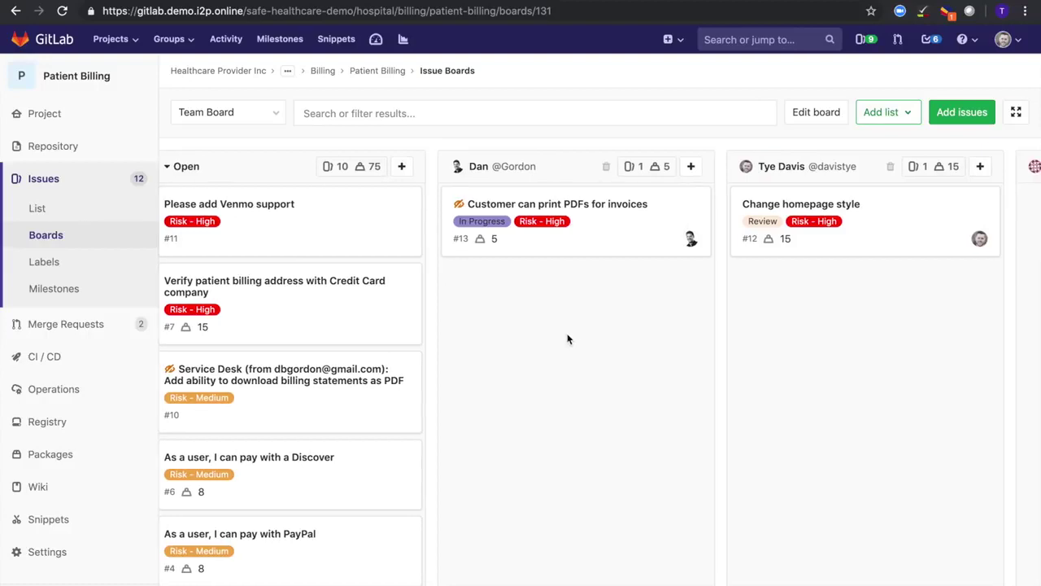
{"action": "scroll", "coordinate": [503, 334], "scroll_direction": "right", "scroll_amount": 1}
{"action": "scroll", "coordinate": [535, 274], "scroll_direction": "left", "scroll_amount": 1}
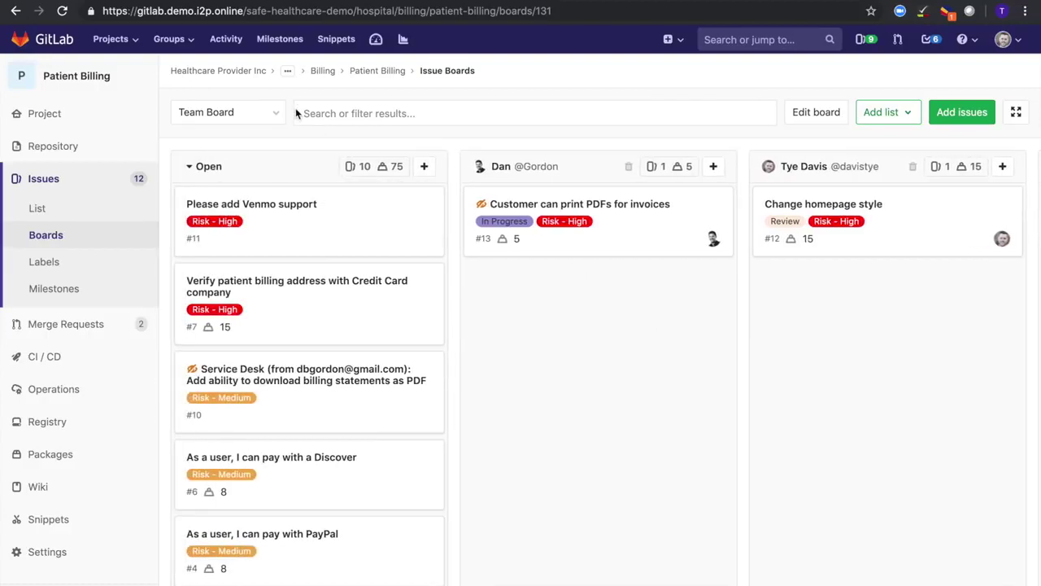
View the issues grouped by risk level on the Technical Risk board and return to the Development board.
{"action": "left_click", "coordinate": [277, 115]}
{"action": "left_click", "coordinate": [268, 280]}
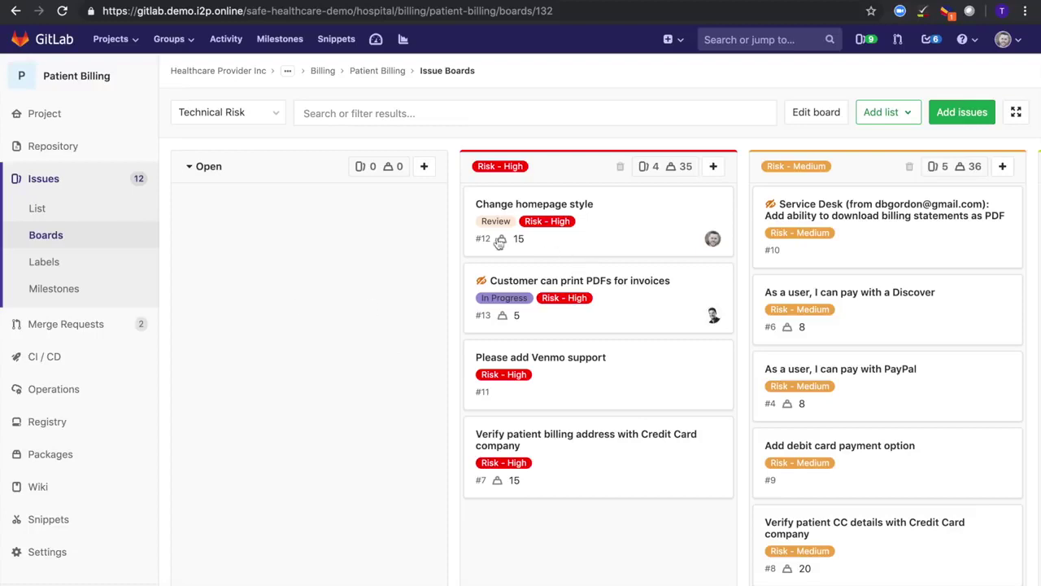
{"action": "left_click", "coordinate": [277, 112]}
{"action": "left_click", "coordinate": [257, 216]}
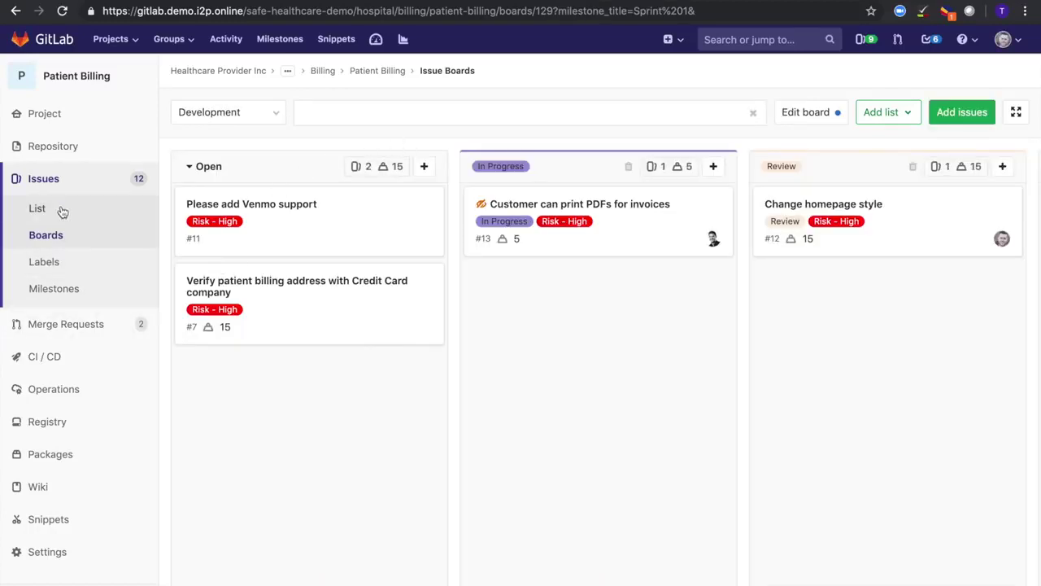
Examine the Sprint 1 milestone's burndown chart by issue weight and by issues.
{"action": "left_click", "coordinate": [69, 298]}
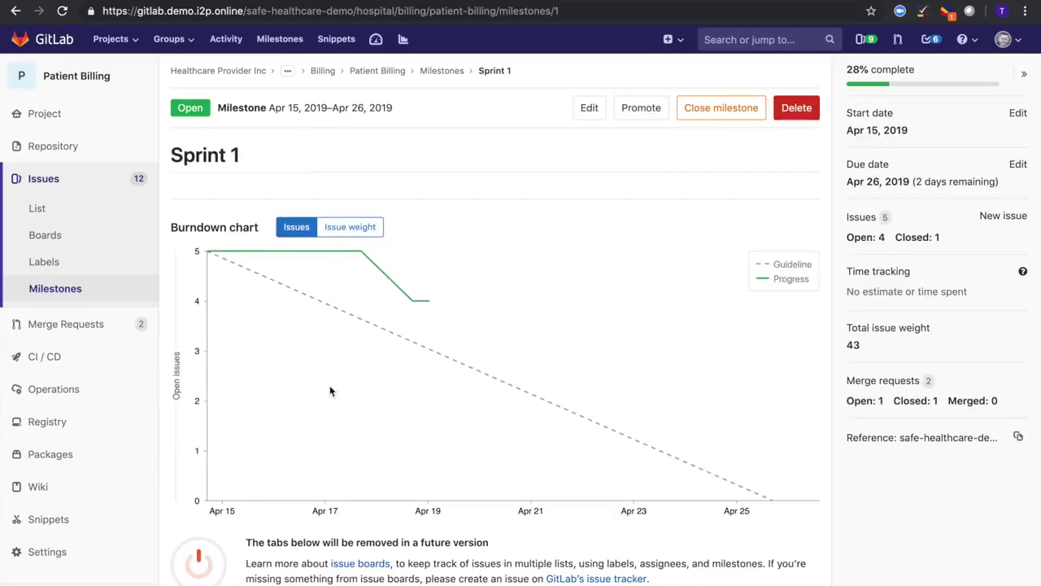
{"action": "left_click", "coordinate": [350, 231]}
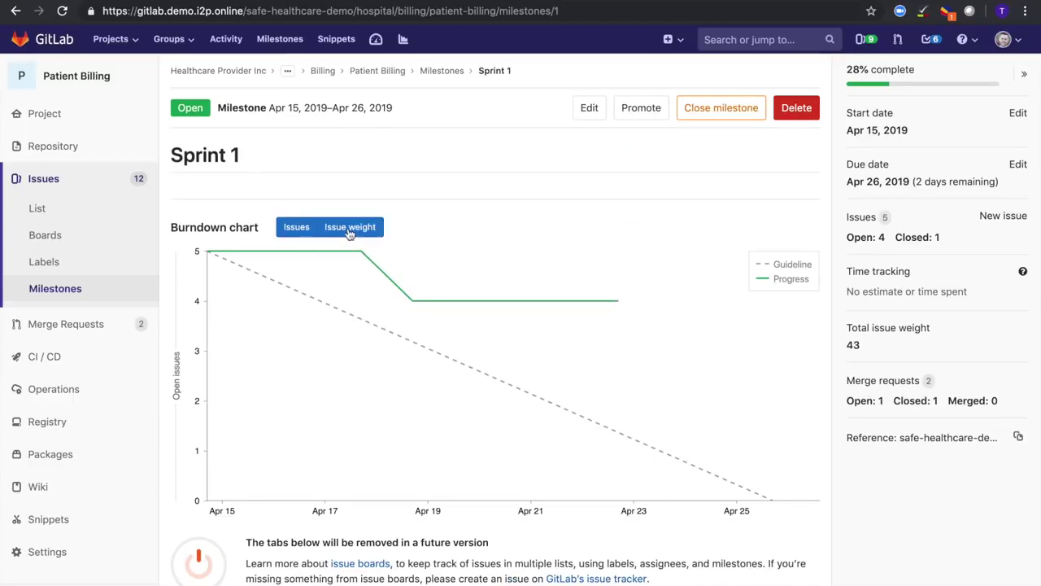
{"action": "left_click", "coordinate": [295, 233]}
{"action": "scroll", "coordinate": [276, 181], "scroll_direction": "down", "scroll_amount": 1}
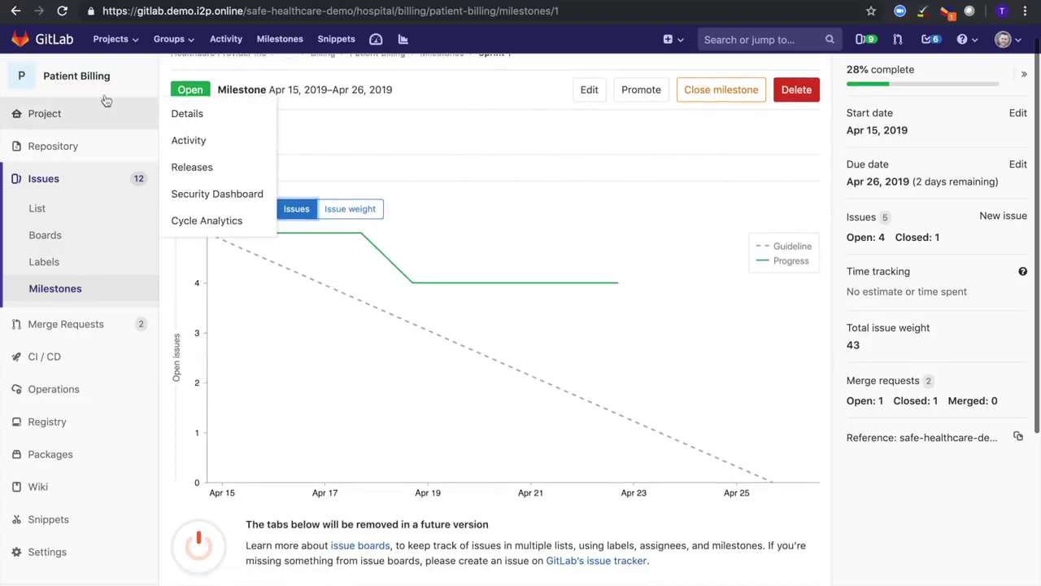
{"action": "scroll", "coordinate": [163, 122], "scroll_direction": "up", "scroll_amount": 1}
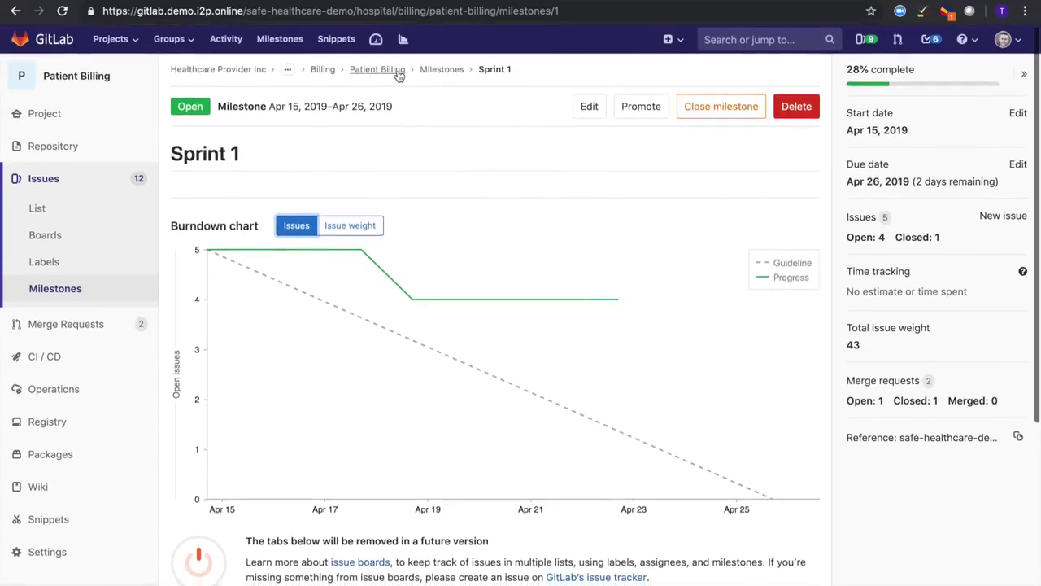
Look through the Patient Billing project's labels, including the workflow and technical risk labels.
{"action": "left_click", "coordinate": [79, 260]}
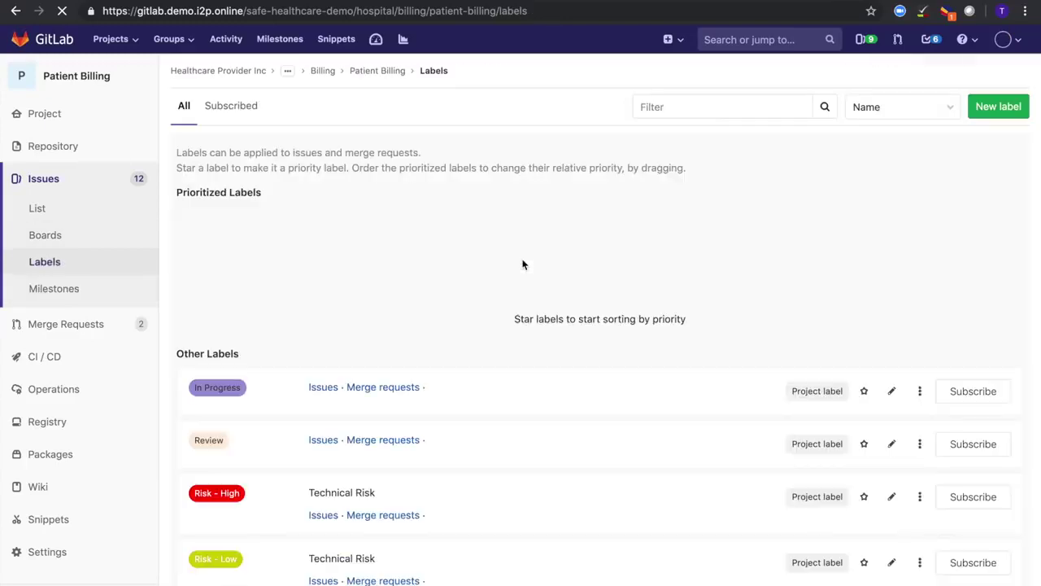
{"action": "scroll", "coordinate": [379, 416], "scroll_direction": "down", "scroll_amount": 1}
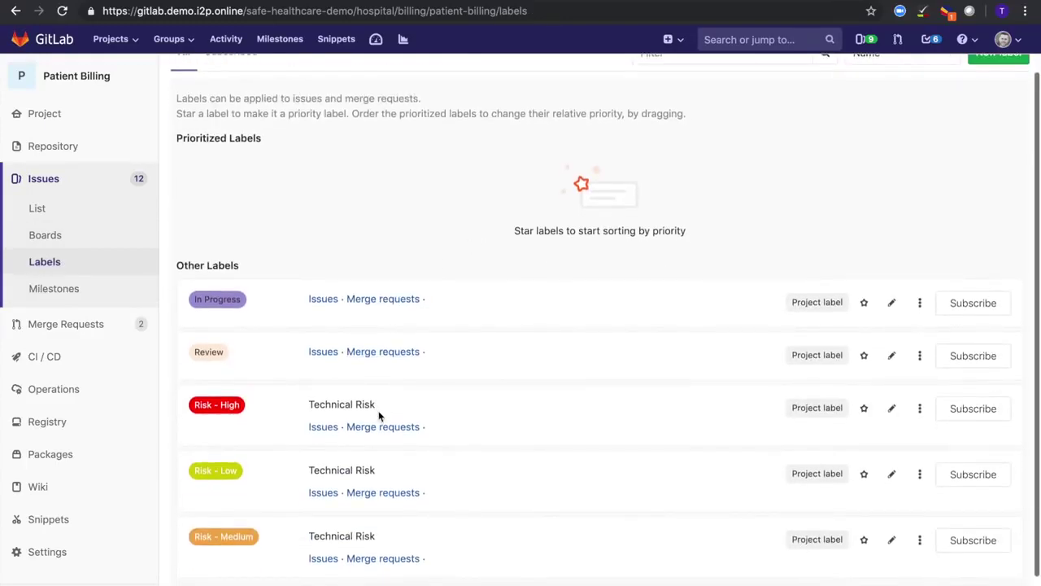
{"action": "scroll", "coordinate": [409, 409], "scroll_direction": "down", "scroll_amount": 1}
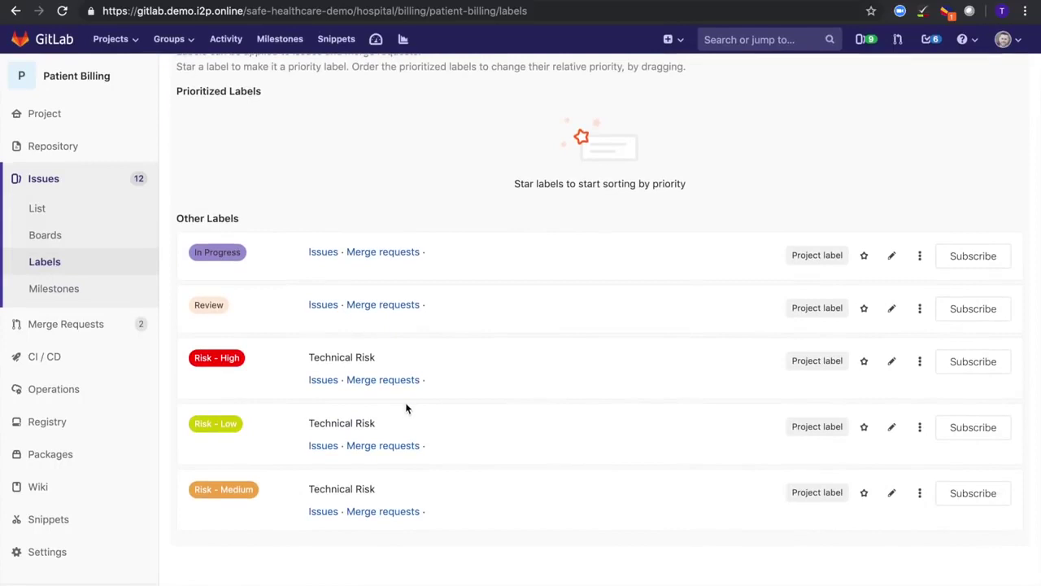
{"action": "scroll", "coordinate": [267, 291], "scroll_direction": "up", "scroll_amount": 2}
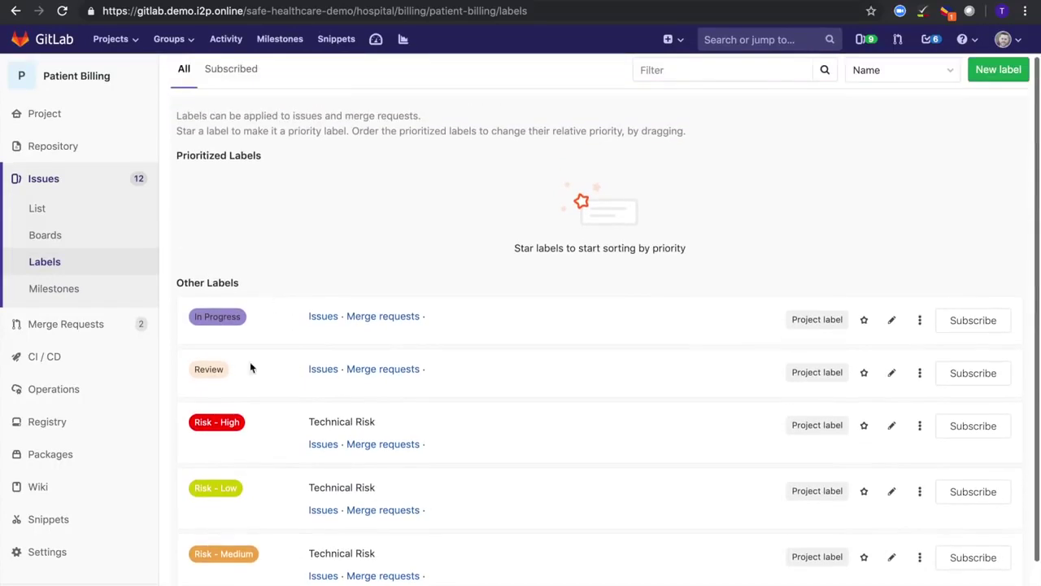
{"action": "scroll", "coordinate": [295, 363], "scroll_direction": "up", "scroll_amount": 1}
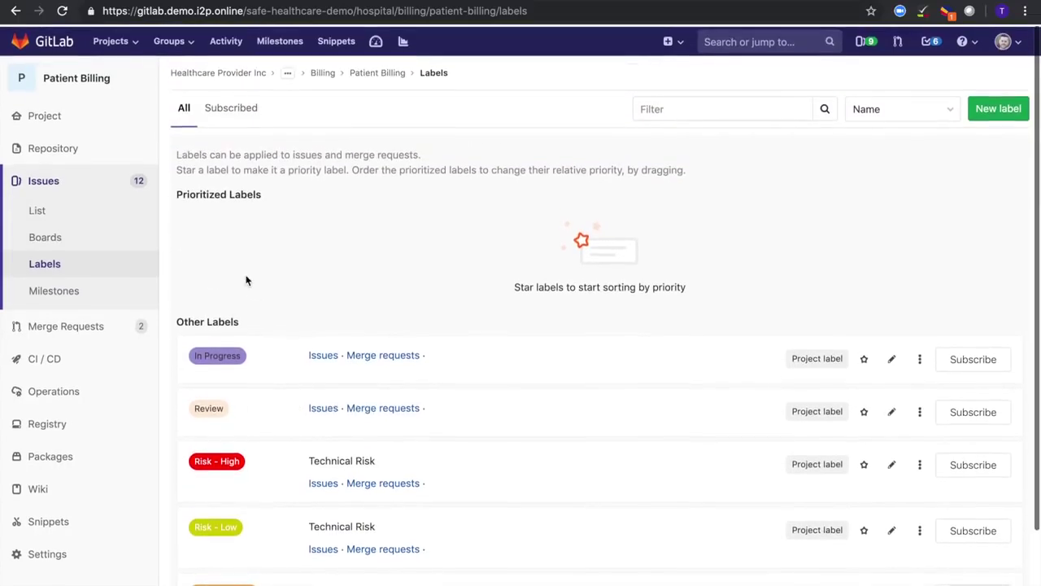
Open the "Change homepage style" issue from the board, look over its details and create a merge request from it.
{"action": "left_click", "coordinate": [57, 237]}
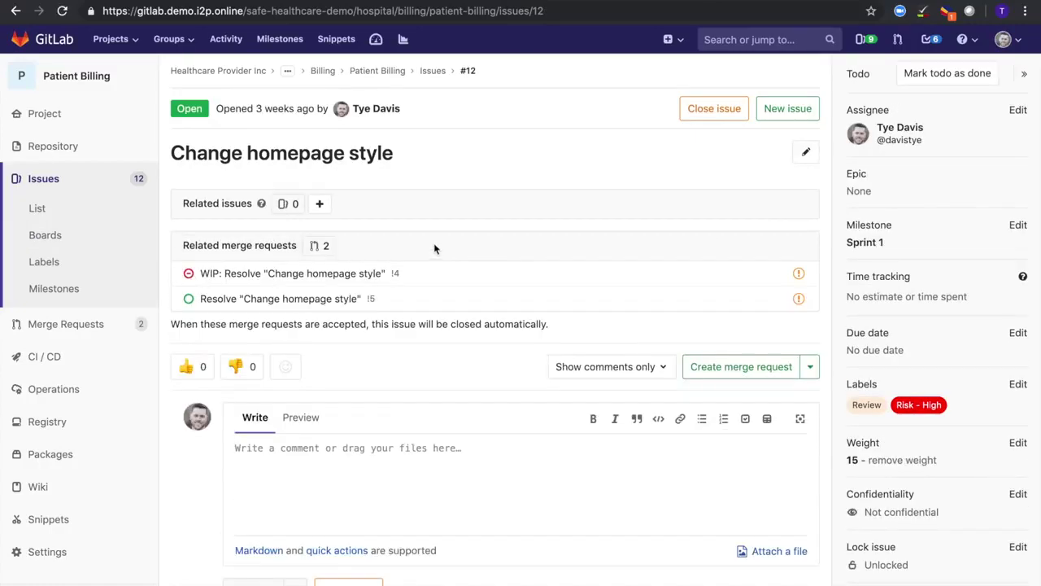
{"action": "scroll", "coordinate": [436, 246], "scroll_direction": "down", "scroll_amount": 2}
{"action": "scroll", "coordinate": [436, 246], "scroll_direction": "up", "scroll_amount": 3}
{"action": "scroll", "coordinate": [416, 369], "scroll_direction": "down", "scroll_amount": 1}
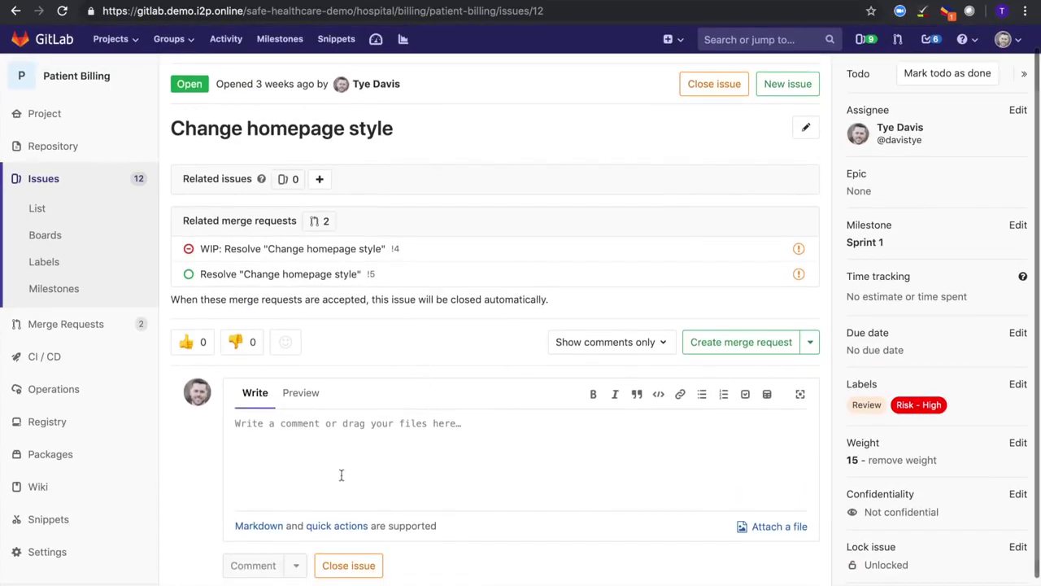
{"action": "scroll", "coordinate": [360, 389], "scroll_direction": "up", "scroll_amount": 1}
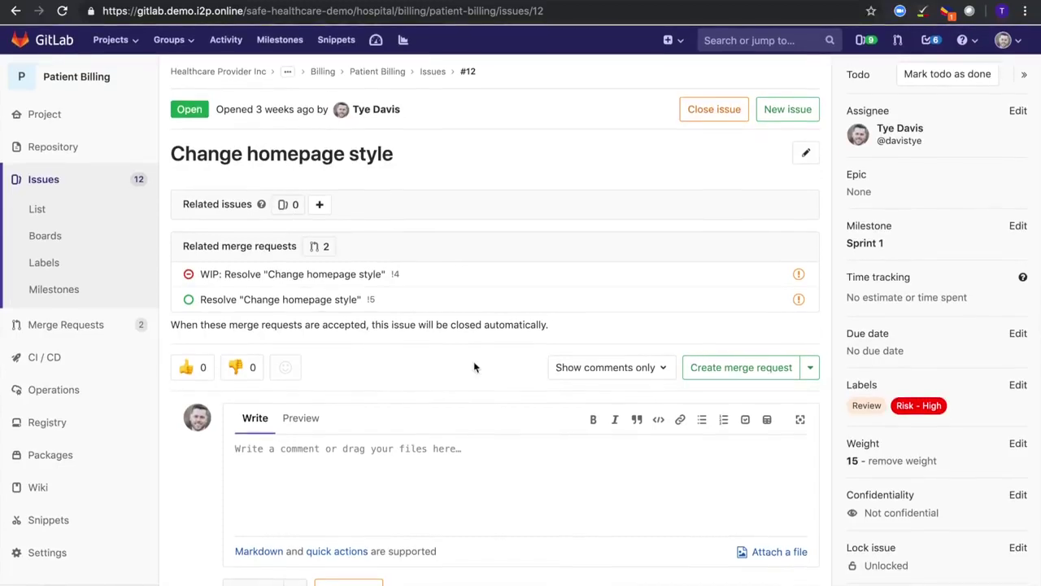
{"action": "left_click", "coordinate": [716, 367]}
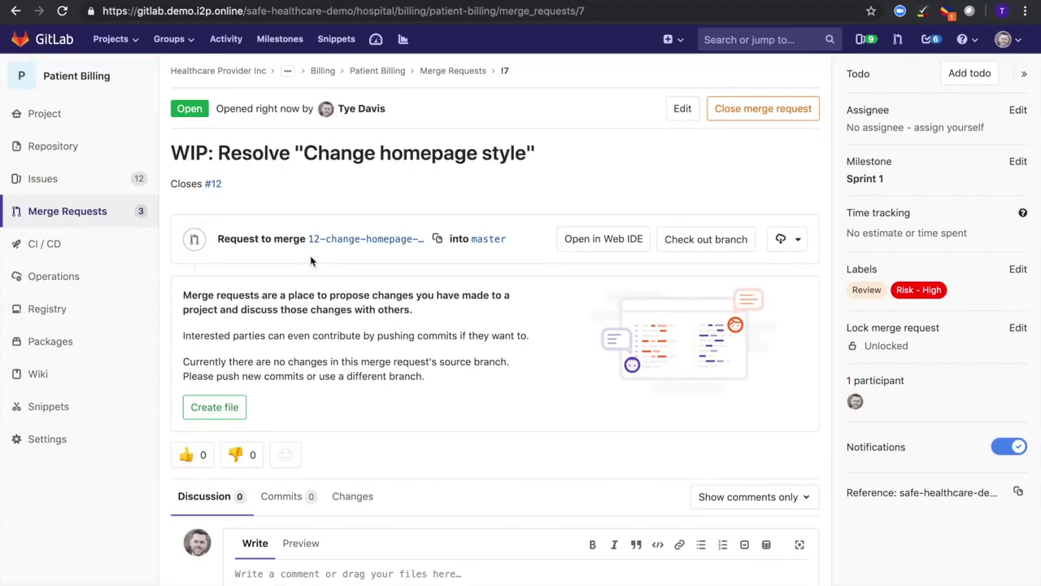
Read the instructions for checking out, reviewing and merging the merge request's branch locally, and close them.
{"action": "left_click", "coordinate": [727, 238]}
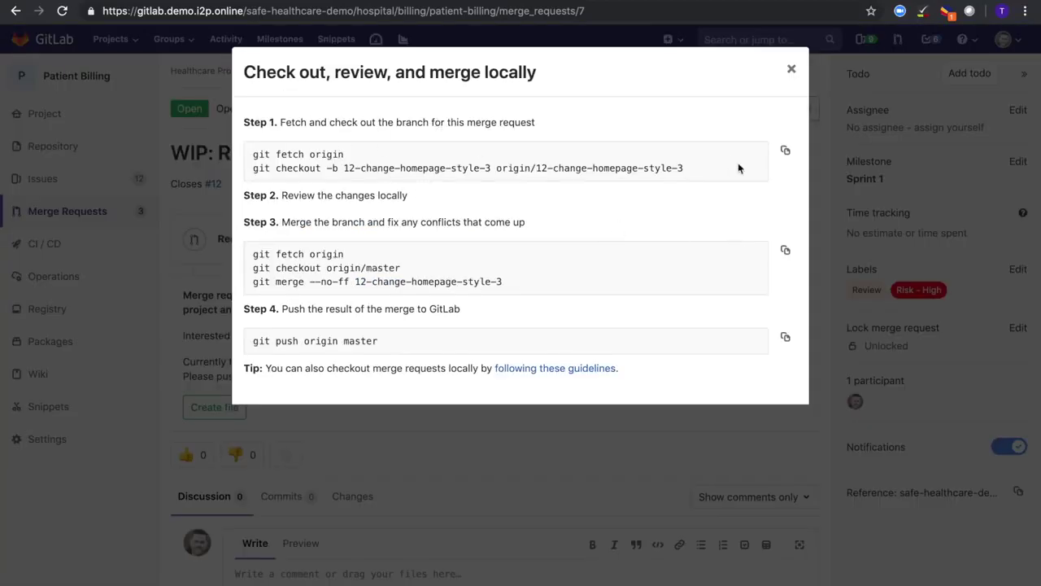
{"action": "scroll", "coordinate": [665, 144], "scroll_direction": "down", "scroll_amount": 2}
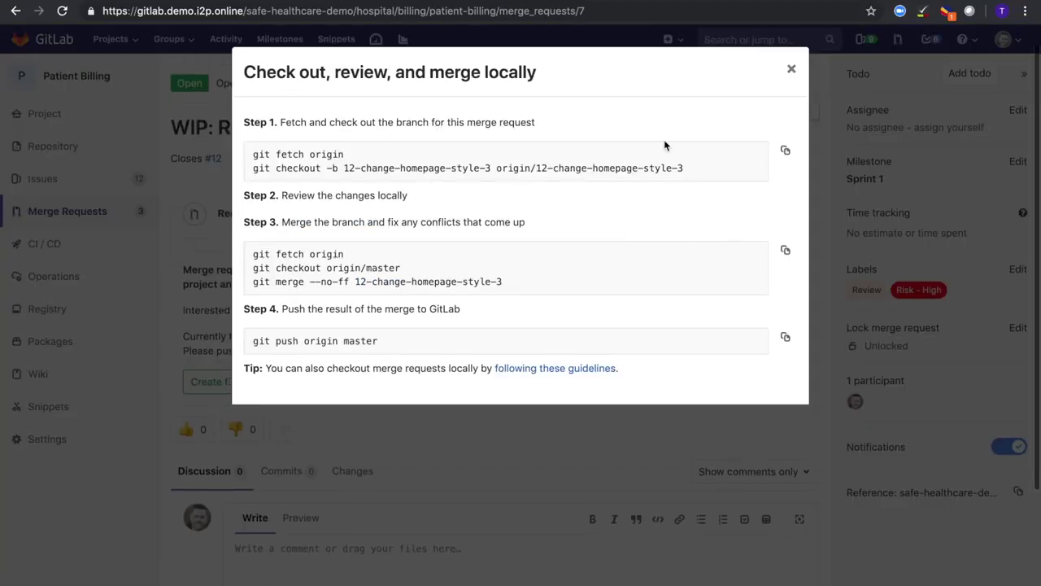
{"action": "left_click", "coordinate": [790, 69]}
{"action": "scroll", "coordinate": [549, 195], "scroll_direction": "up", "scroll_amount": 2}
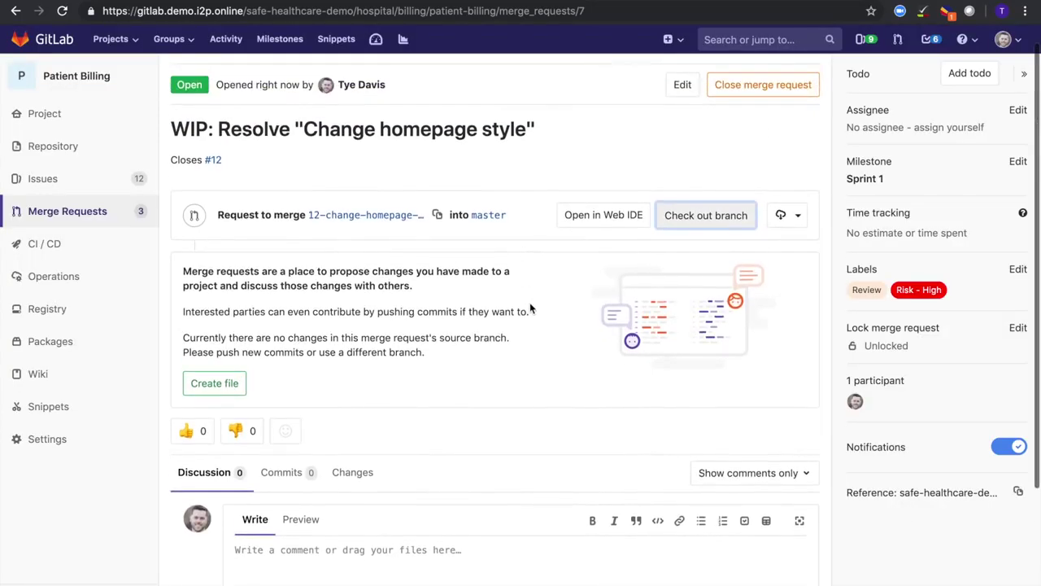
{"action": "scroll", "coordinate": [584, 219], "scroll_direction": "down", "scroll_amount": 1}
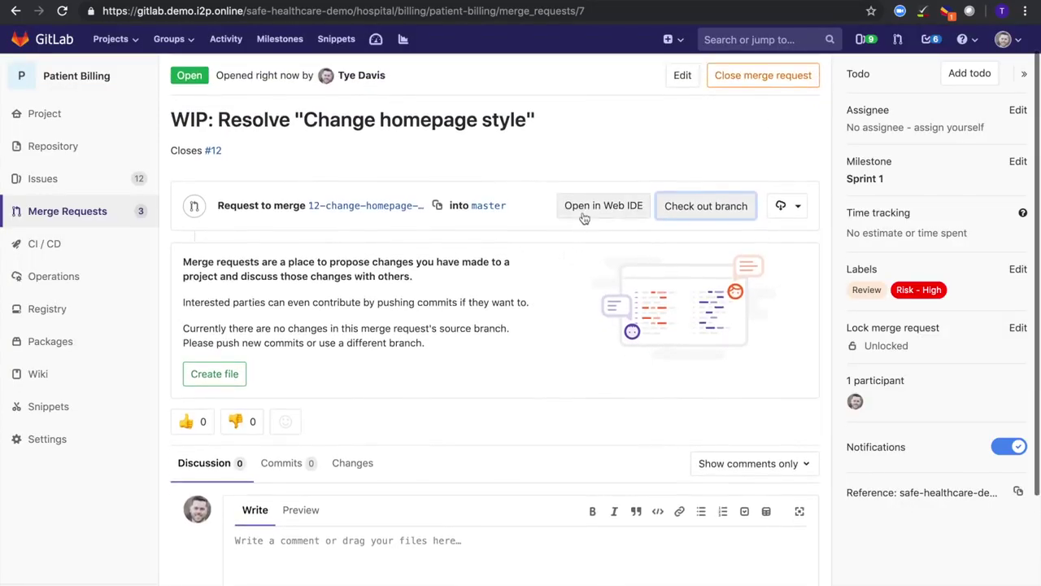
Open the merge request in the Web IDE and view Application.java and HelloController.java from src/main/java/hello.
{"action": "left_click", "coordinate": [586, 208]}
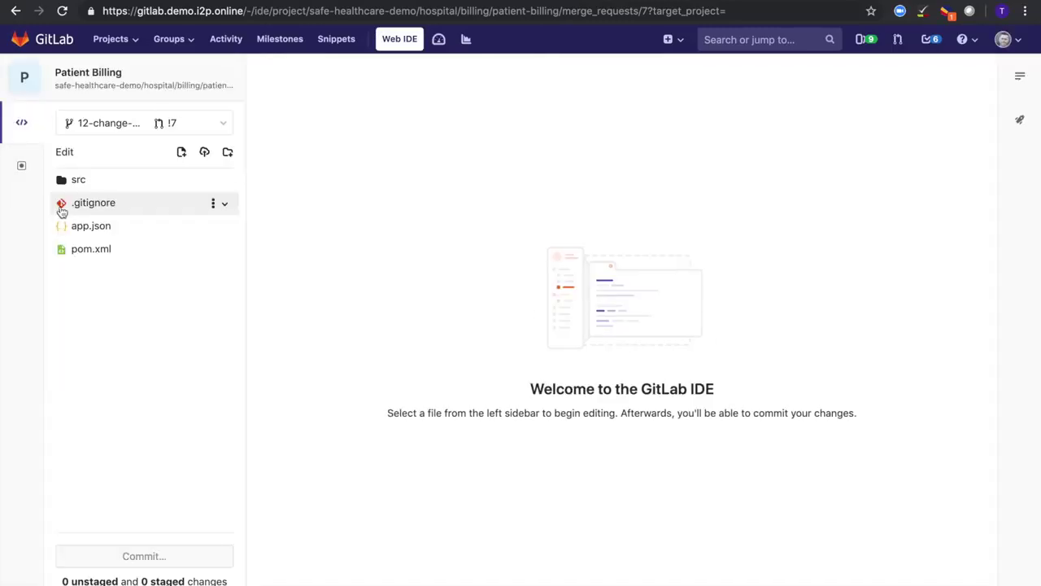
{"action": "left_click", "coordinate": [72, 181]}
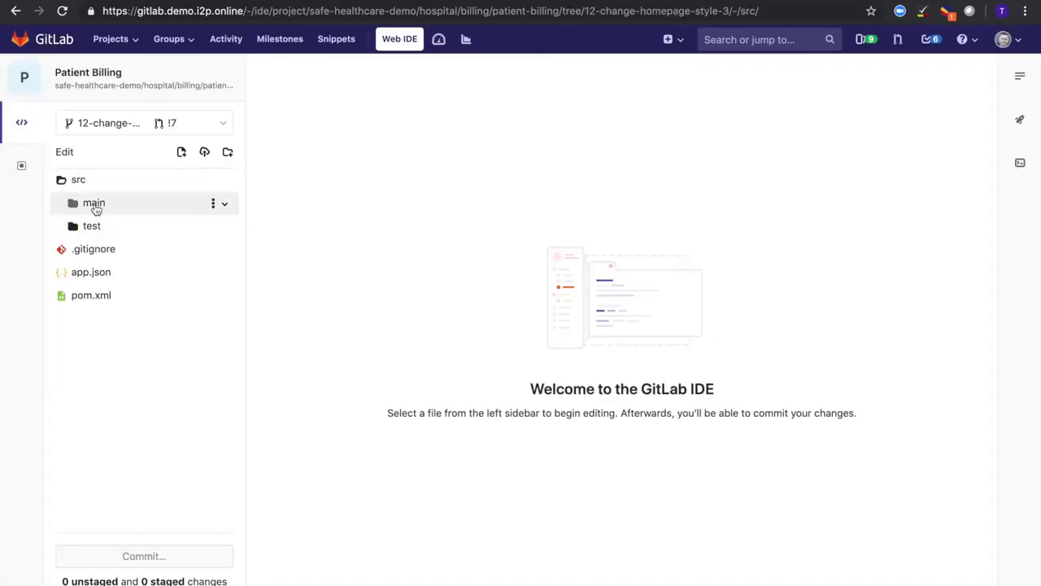
{"action": "left_click", "coordinate": [93, 204]}
{"action": "left_click", "coordinate": [114, 229]}
{"action": "left_click", "coordinate": [139, 249]}
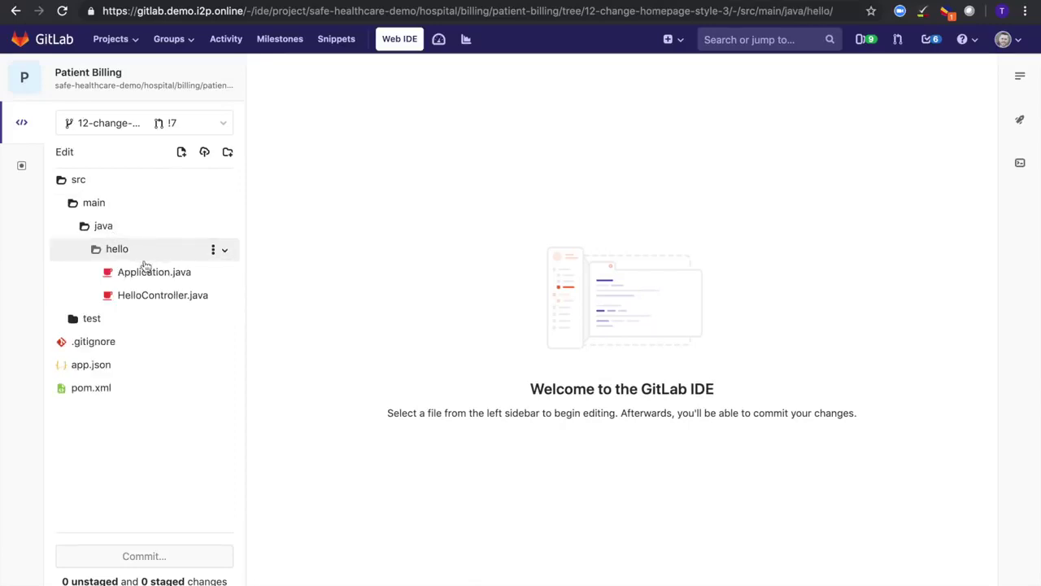
{"action": "left_click", "coordinate": [142, 279]}
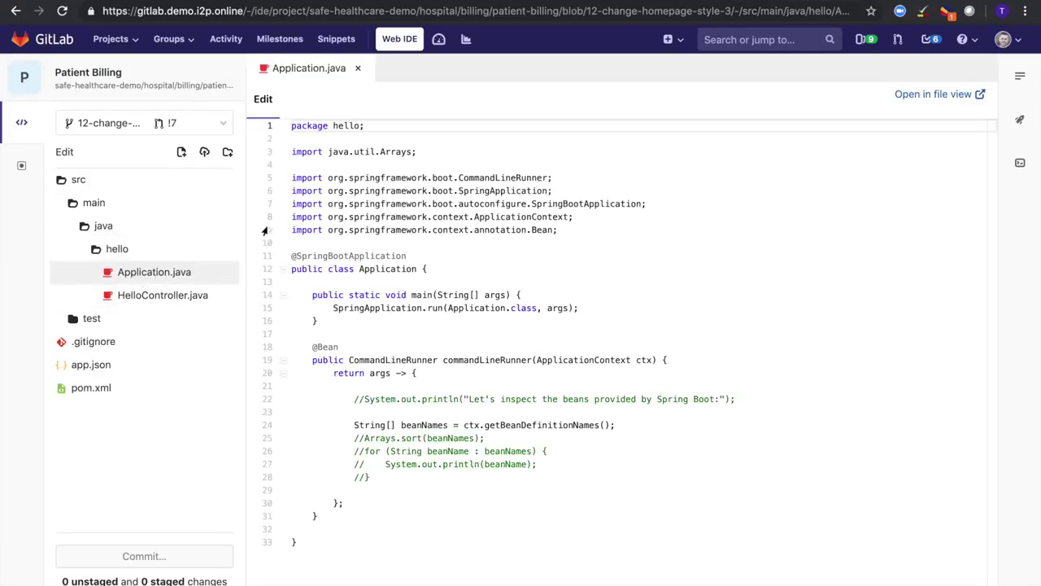
{"action": "left_click", "coordinate": [154, 297]}
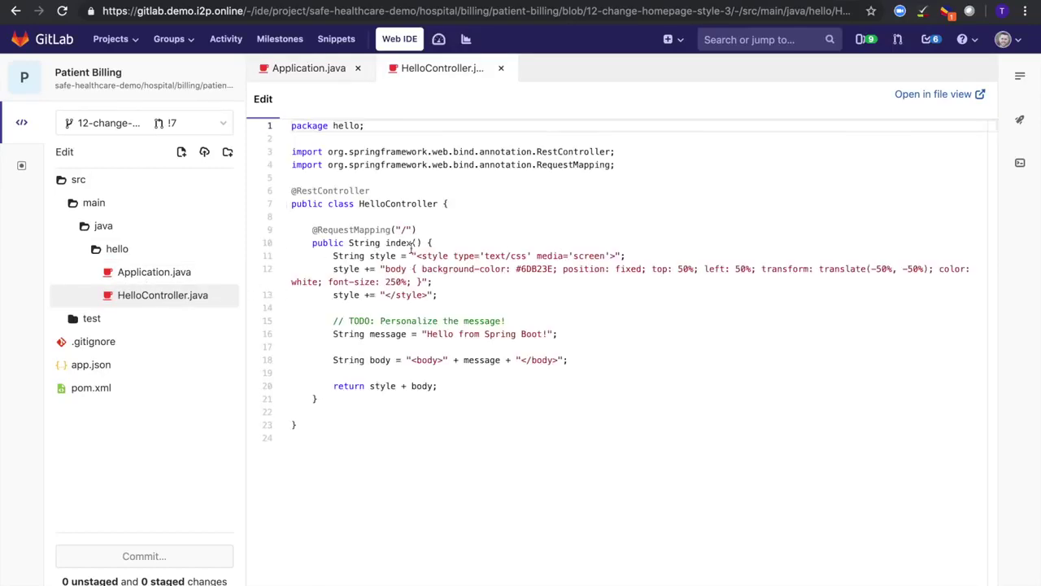
Set the body's background-color in HelloController.java to #00000.
{"action": "left_click_drag", "start_coordinate": [554, 272], "coordinate": [523, 274]}
{"action": "type", "text": "0000"}
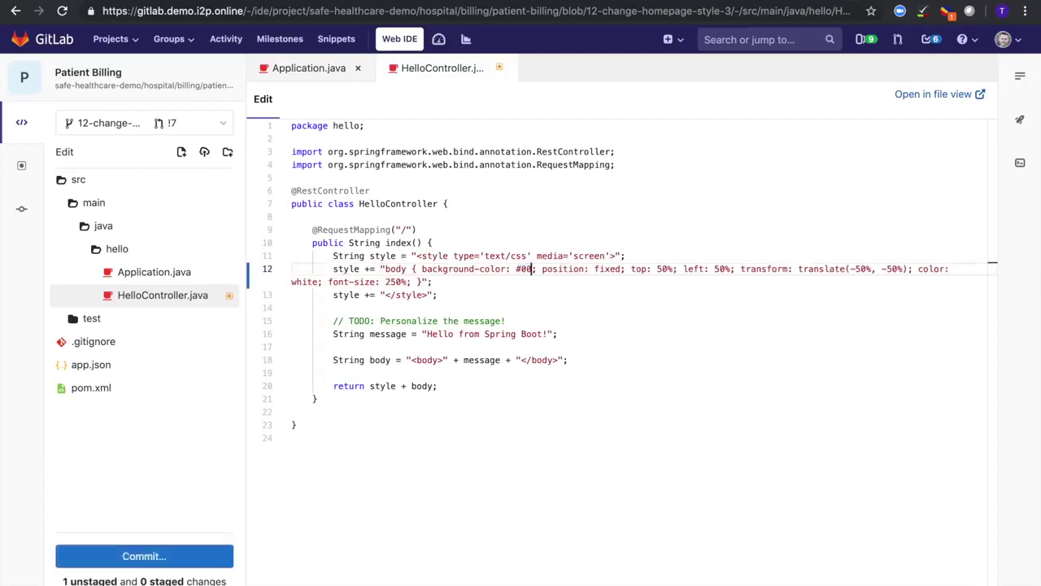
{"action": "type", "text": "0"}
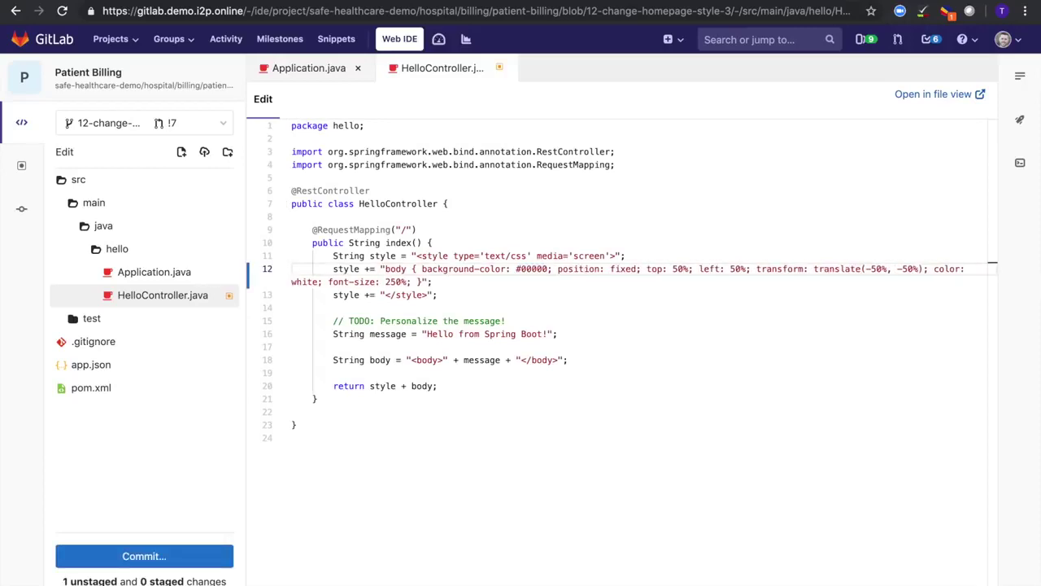
Stage the HelloController.java change and commit it to the 12-change-homepage-style-3 branch with the message "changed color".
{"action": "left_click", "coordinate": [163, 556]}
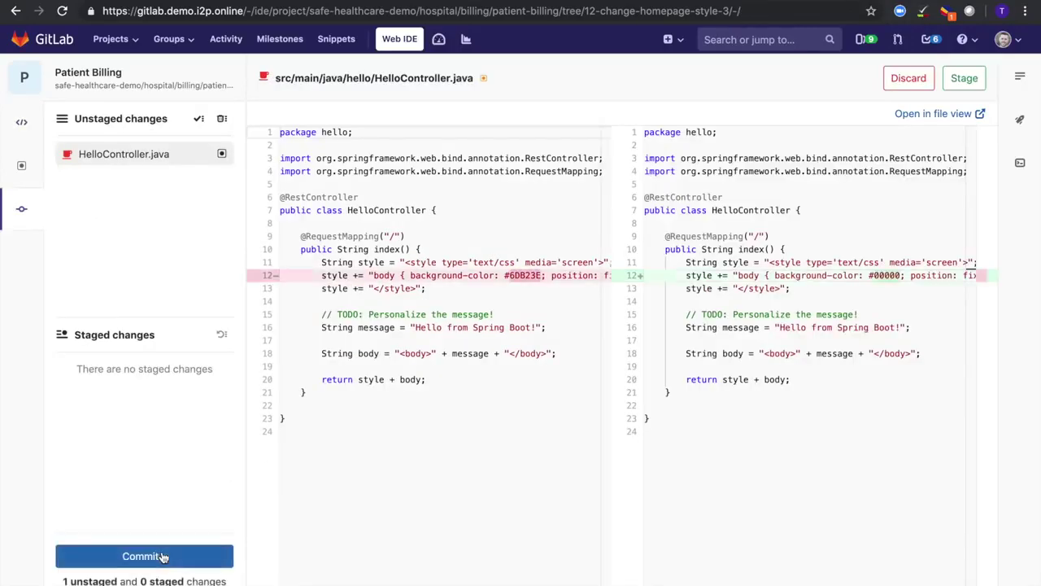
{"action": "double_click", "coordinate": [111, 155]}
{"action": "left_click", "coordinate": [144, 556]}
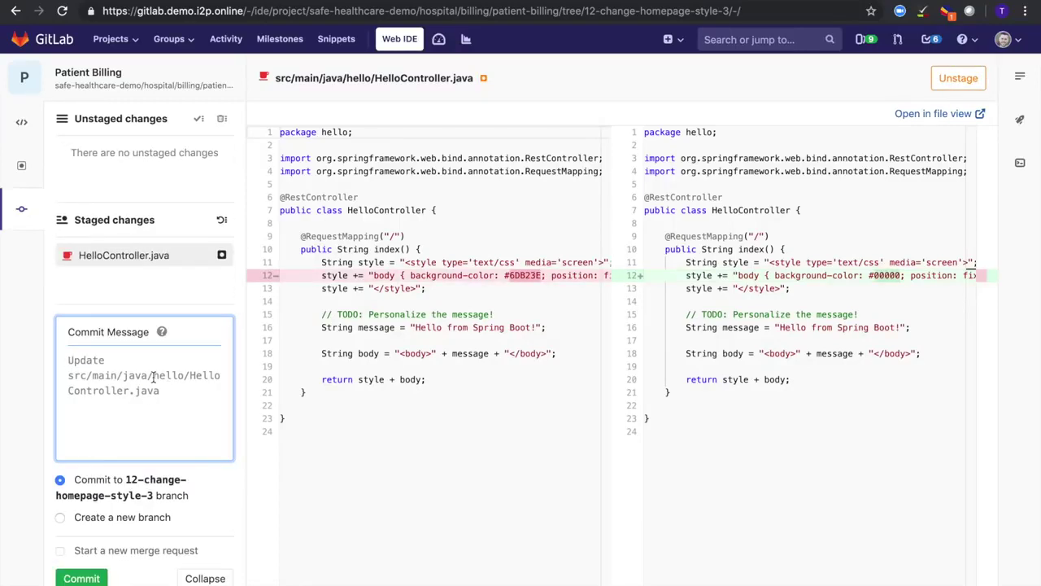
{"action": "type", "text": "changed color"}
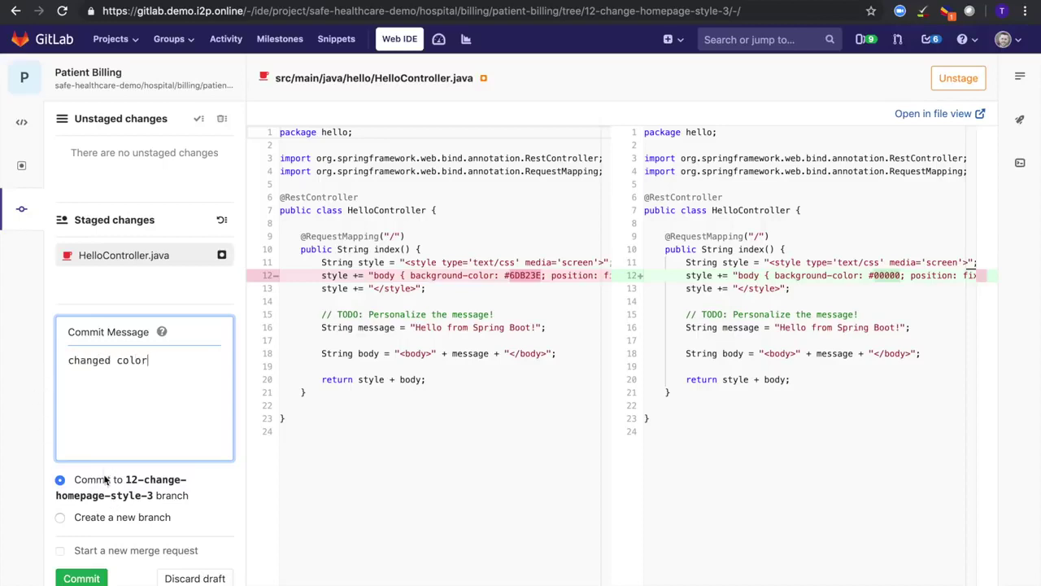
{"action": "left_click", "coordinate": [81, 579]}
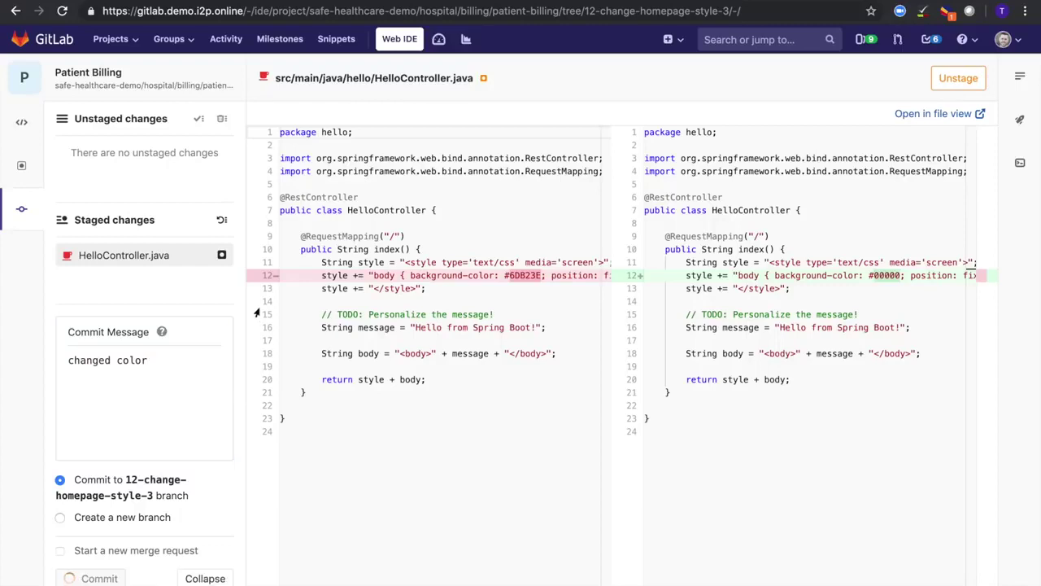
Return to the Patient Billing project, go to its CI/CD pipelines and open the pipeline of the "changed color" commit.
{"action": "left_click", "coordinate": [42, 84]}
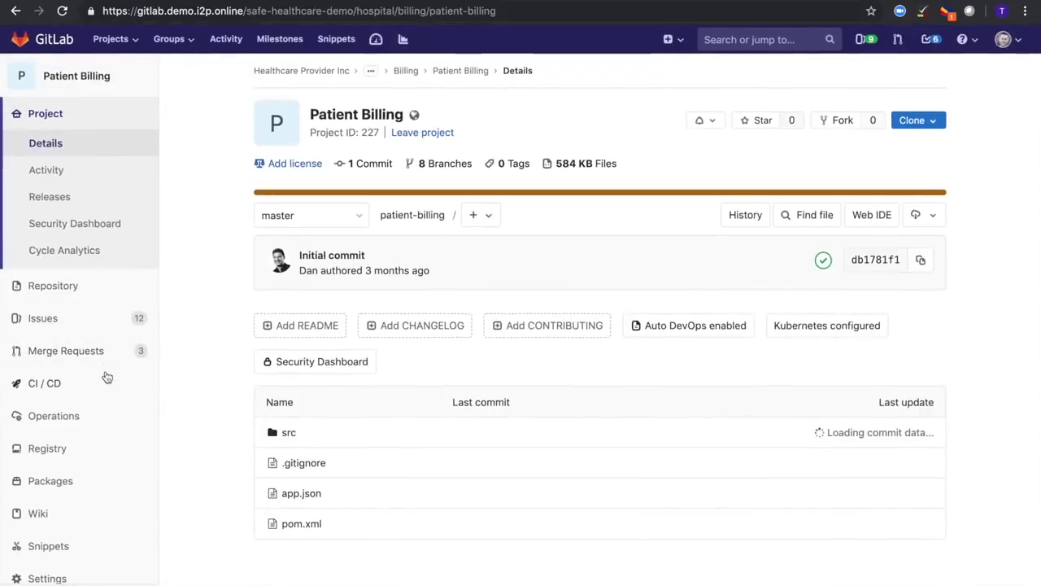
{"action": "left_click", "coordinate": [108, 380]}
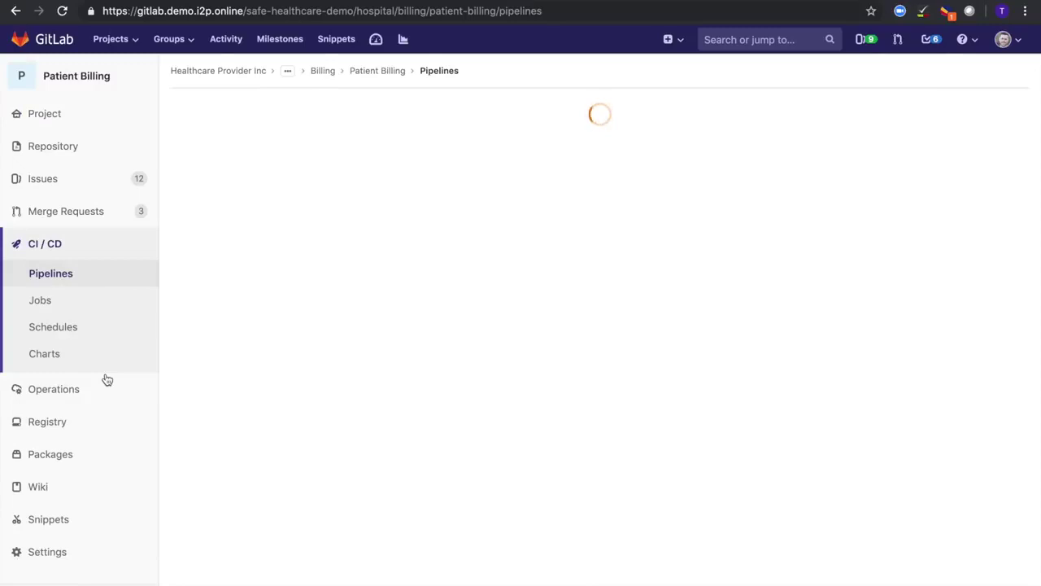
{"action": "scroll", "coordinate": [206, 199], "scroll_direction": "down", "scroll_amount": 1}
{"action": "scroll", "coordinate": [200, 236], "scroll_direction": "down", "scroll_amount": 1}
{"action": "scroll", "coordinate": [191, 303], "scroll_direction": "down", "scroll_amount": 1}
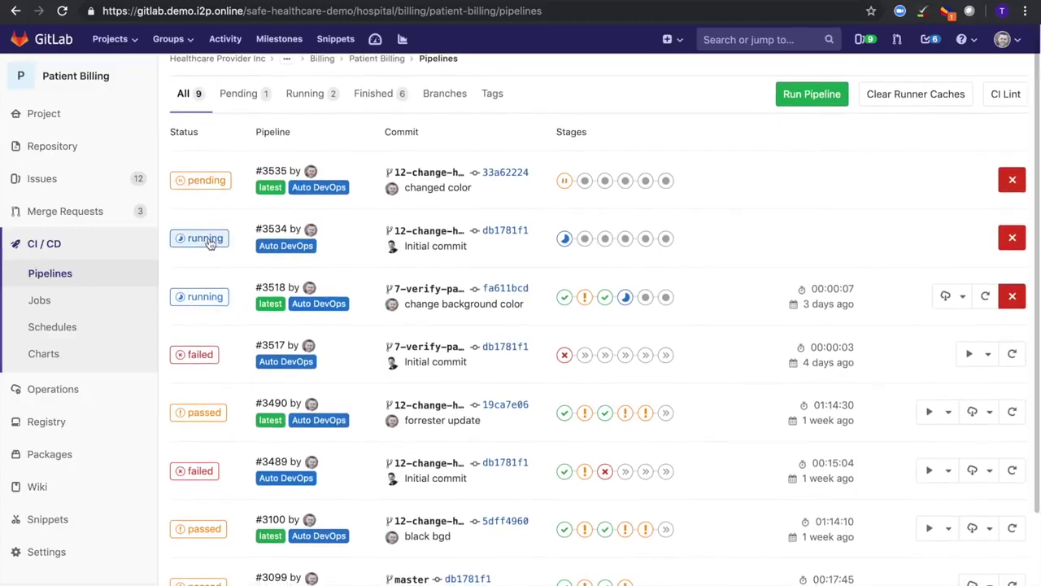
{"action": "scroll", "coordinate": [213, 228], "scroll_direction": "up", "scroll_amount": 2}
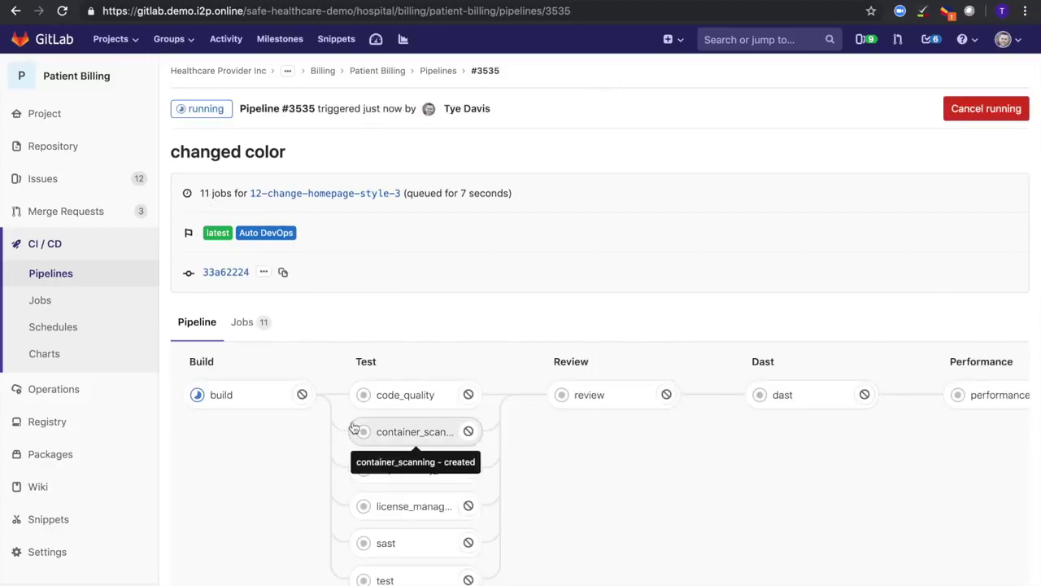
Examine the "changed color" pipeline's jobs across the Build, Test, Review, Dast and Performance stages.
{"action": "scroll", "coordinate": [354, 431], "scroll_direction": "down", "scroll_amount": 2}
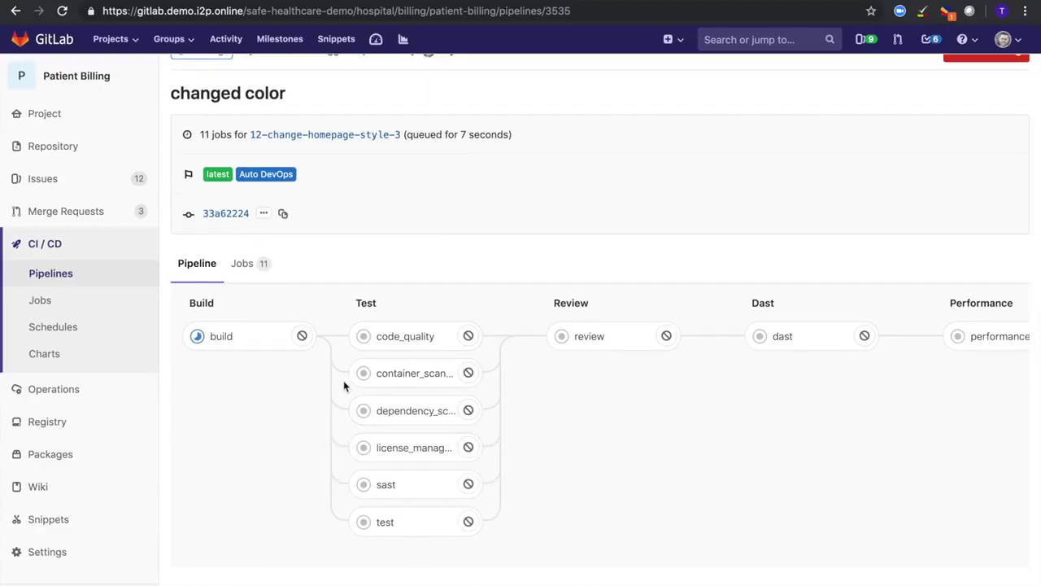
{"action": "scroll", "coordinate": [268, 405], "scroll_direction": "up", "scroll_amount": 2}
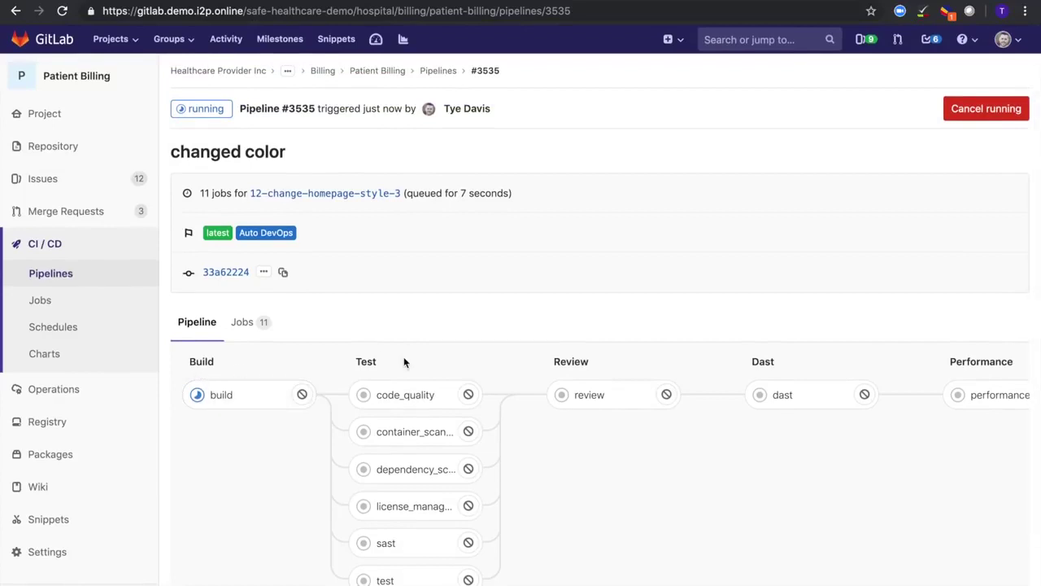
{"action": "scroll", "coordinate": [403, 356], "scroll_direction": "down", "scroll_amount": 1}
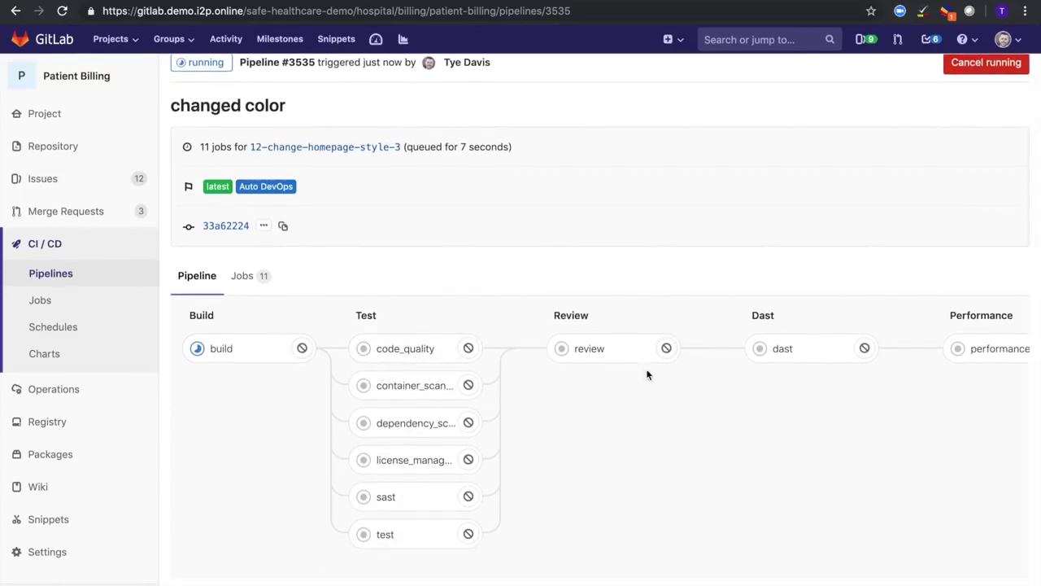
{"action": "scroll", "coordinate": [634, 371], "scroll_direction": "right", "scroll_amount": 2}
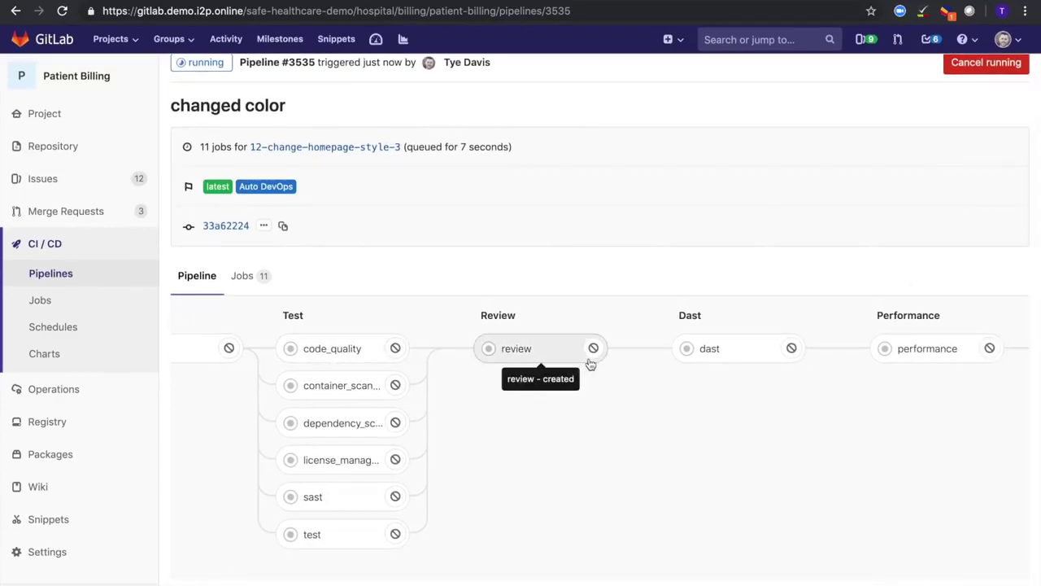
{"action": "scroll", "coordinate": [586, 363], "scroll_direction": "left", "scroll_amount": 2}
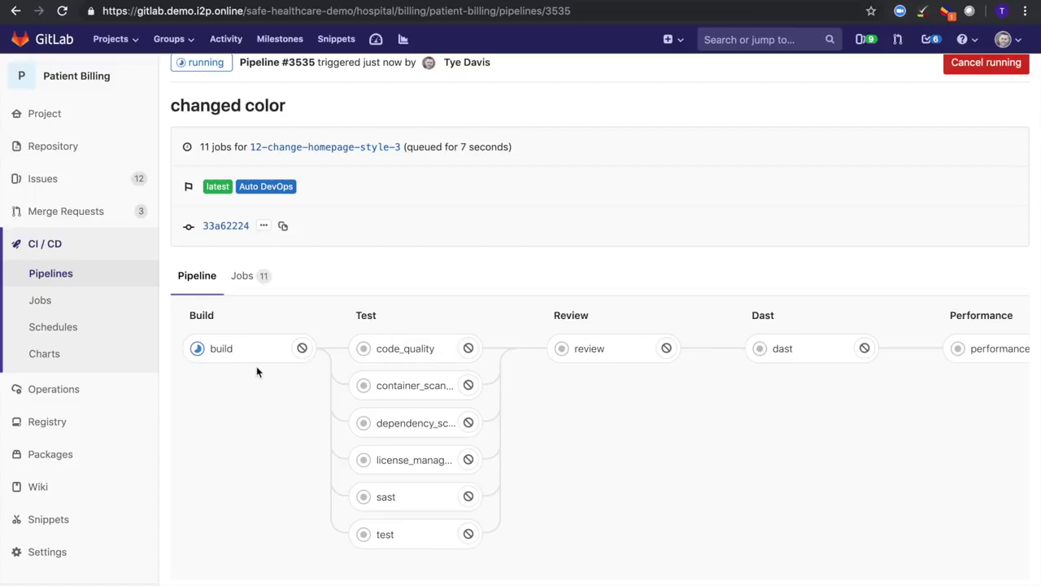
{"action": "scroll", "coordinate": [292, 382], "scroll_direction": "up", "scroll_amount": 2}
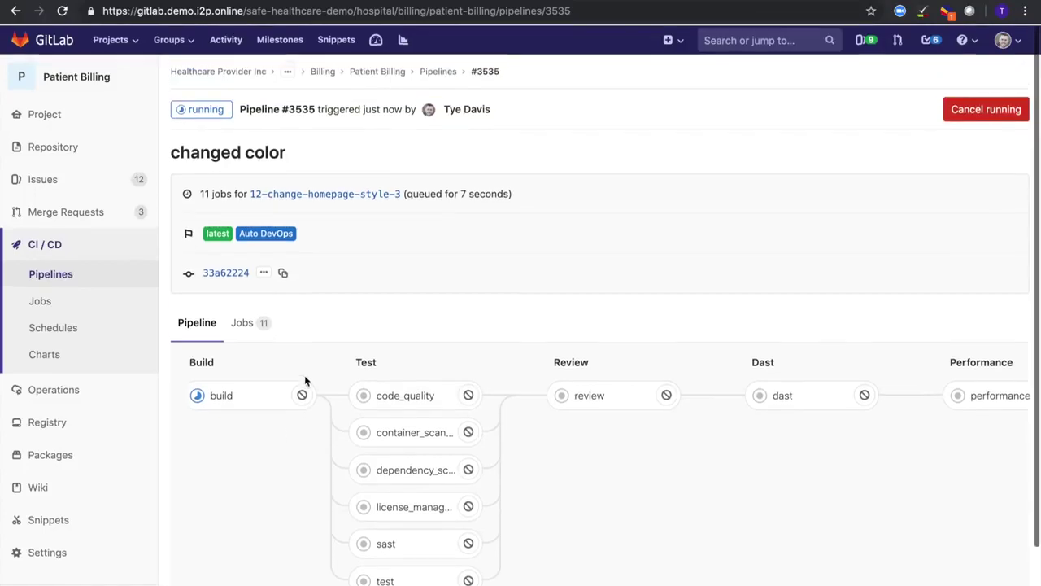
Return to the pipelines list, open the "change background color" pipeline and examine its stages and test jobs.
{"action": "left_click", "coordinate": [432, 71]}
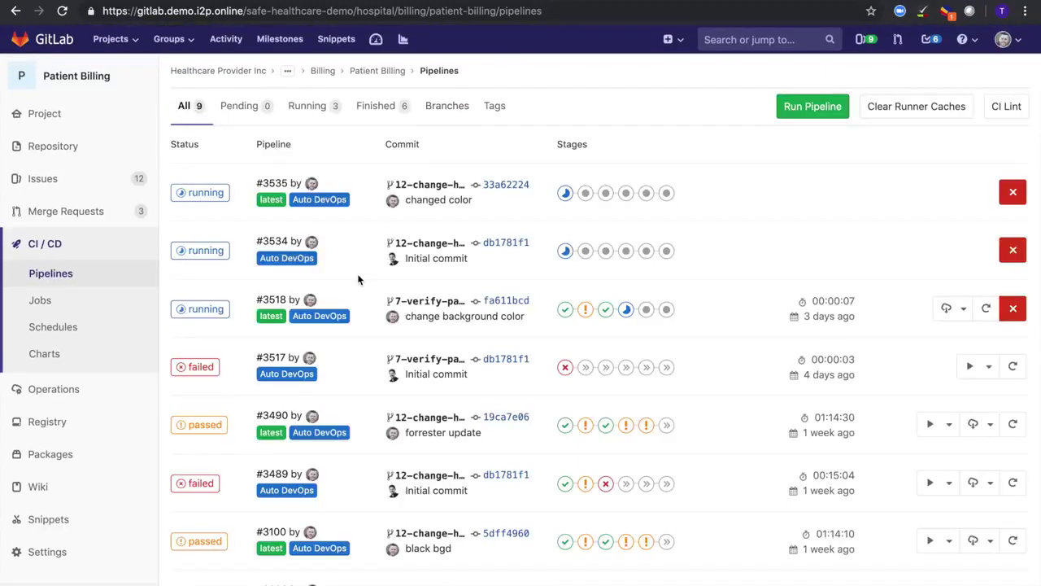
{"action": "scroll", "coordinate": [213, 416], "scroll_direction": "down", "scroll_amount": 1}
{"action": "scroll", "coordinate": [214, 415], "scroll_direction": "up", "scroll_amount": 1}
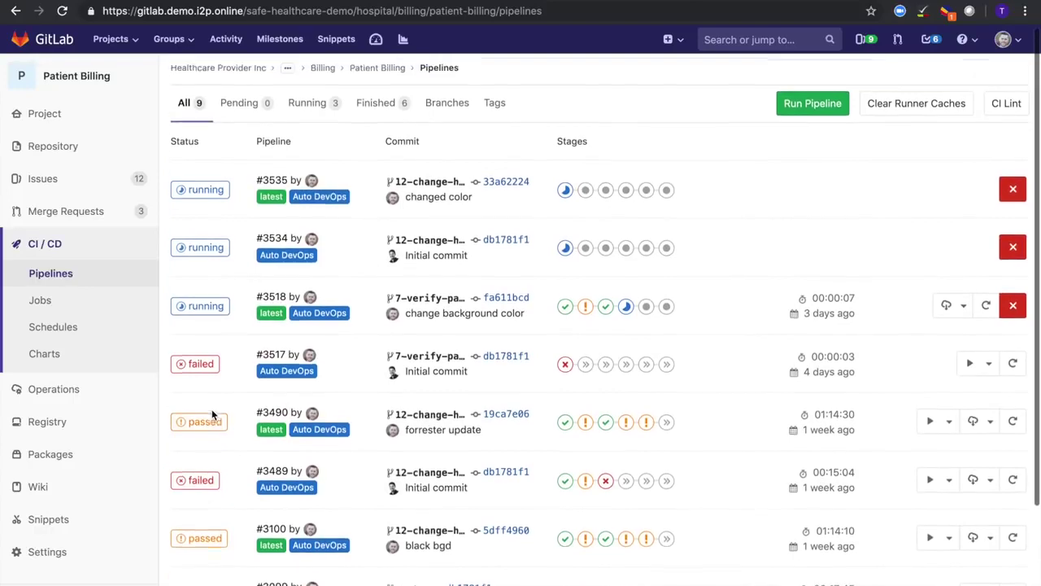
{"action": "scroll", "coordinate": [199, 318], "scroll_direction": "down", "scroll_amount": 1}
{"action": "left_click", "coordinate": [200, 317]}
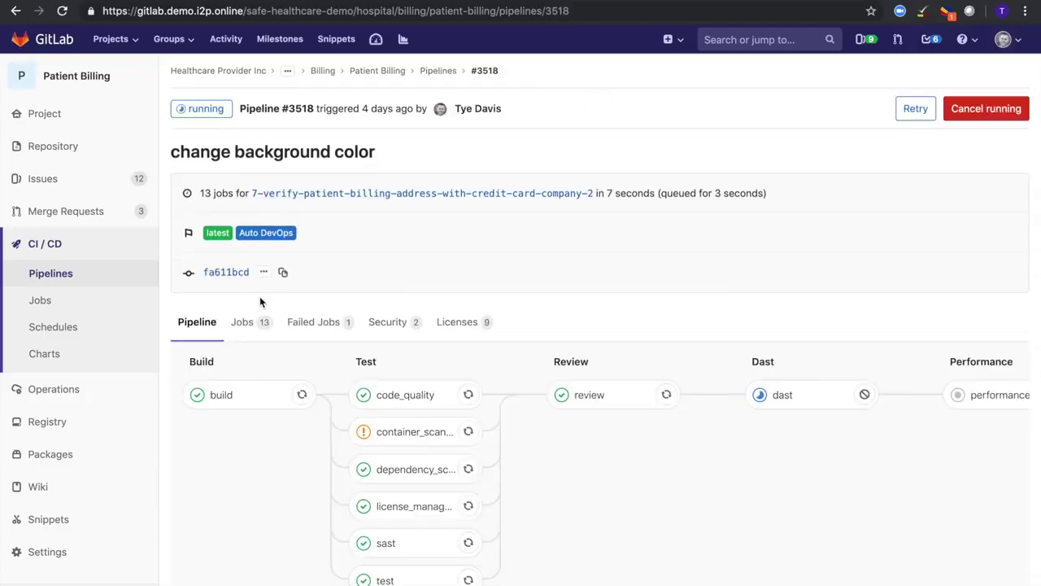
{"action": "scroll", "coordinate": [260, 296], "scroll_direction": "down", "scroll_amount": 1}
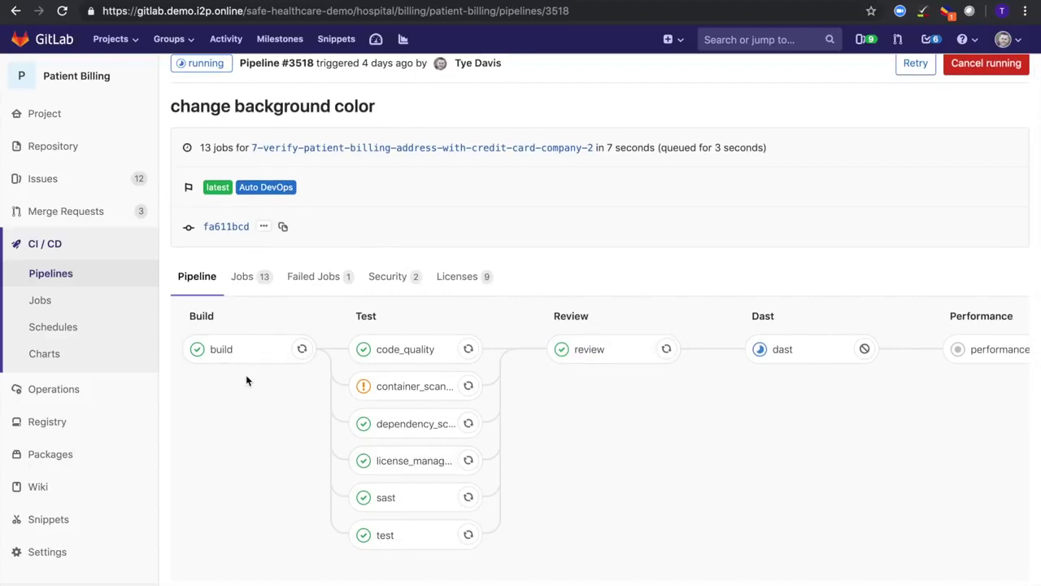
{"action": "scroll", "coordinate": [268, 362], "scroll_direction": "down", "scroll_amount": 1}
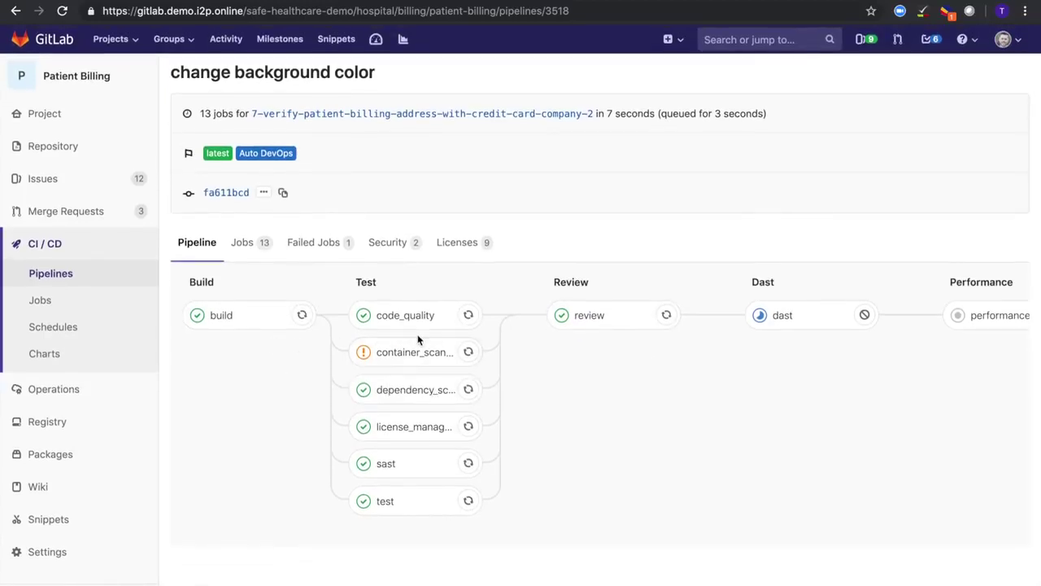
{"action": "scroll", "coordinate": [273, 216], "scroll_direction": "up", "scroll_amount": 2}
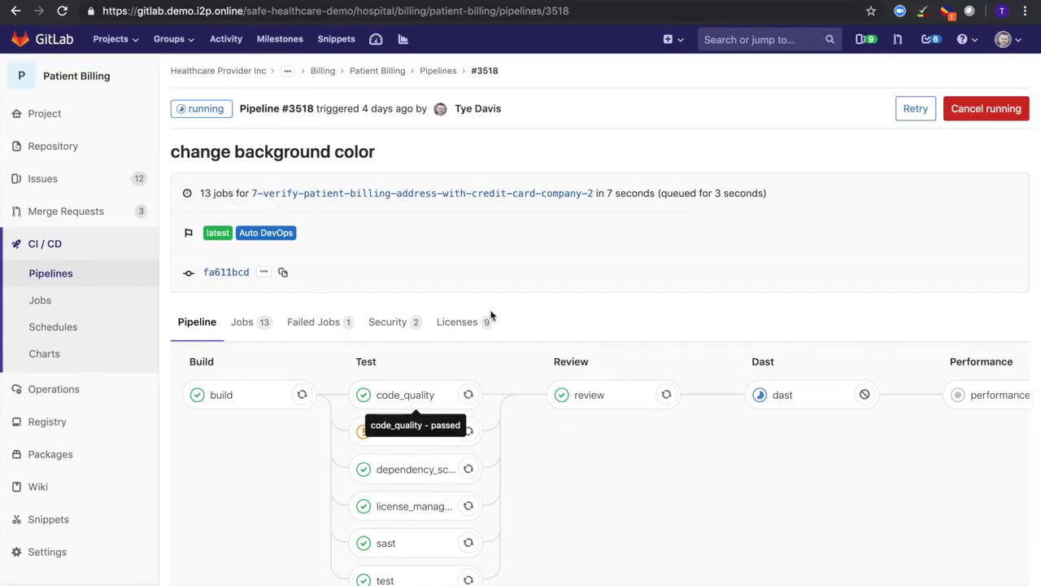
Go to the Patient Billing merge requests and open the one titled Resolve "Change homepage style".
{"action": "scroll", "coordinate": [365, 154], "scroll_direction": "down", "scroll_amount": 1}
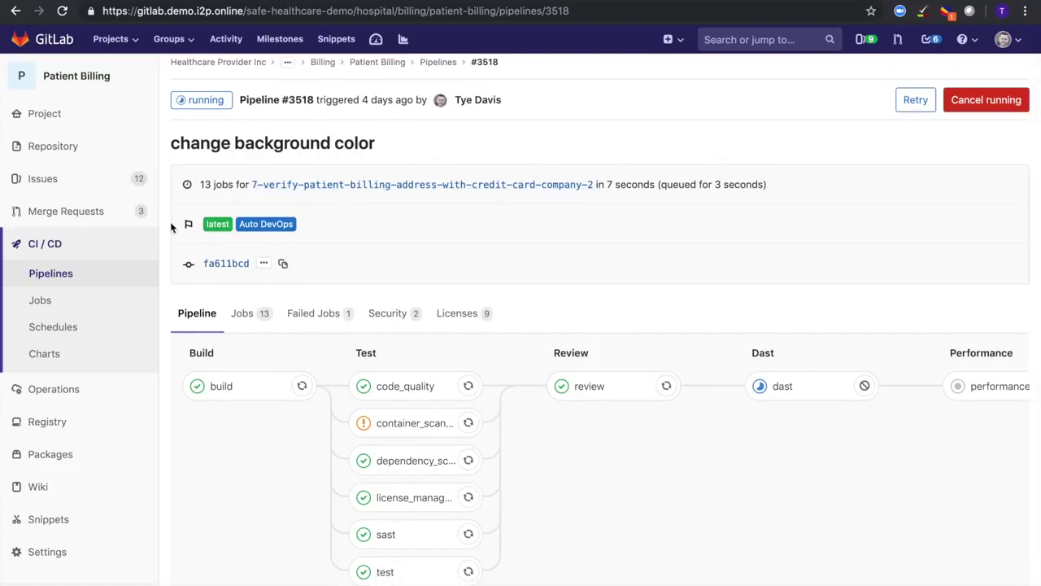
{"action": "left_click", "coordinate": [104, 217]}
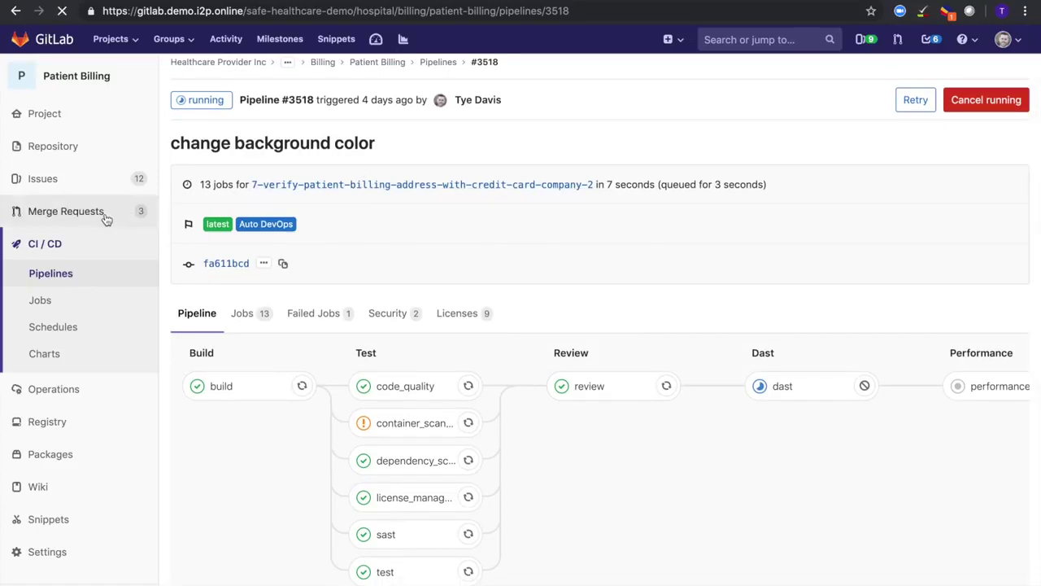
{"action": "left_click", "coordinate": [271, 291]}
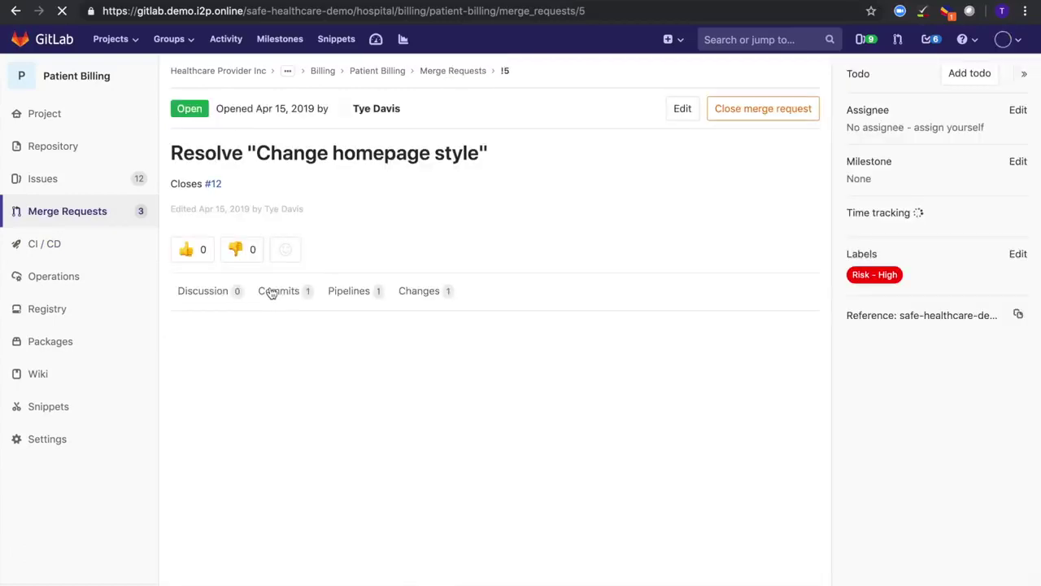
Review the merge request's pipeline, approval and code quality checks, and expand its security scanning results.
{"action": "scroll", "coordinate": [271, 293], "scroll_direction": "down", "scroll_amount": 1}
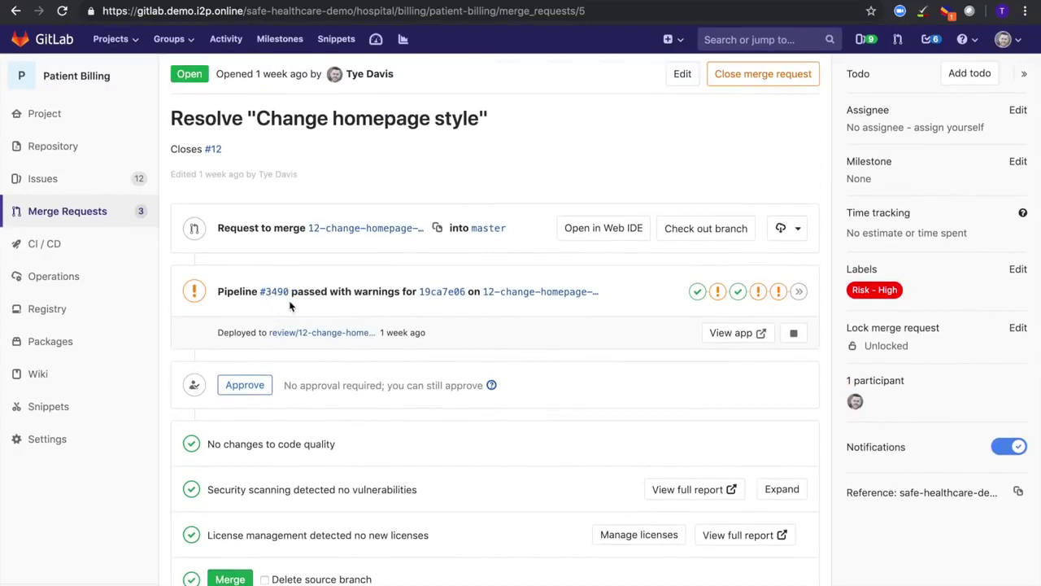
{"action": "scroll", "coordinate": [281, 295], "scroll_direction": "down", "scroll_amount": 1}
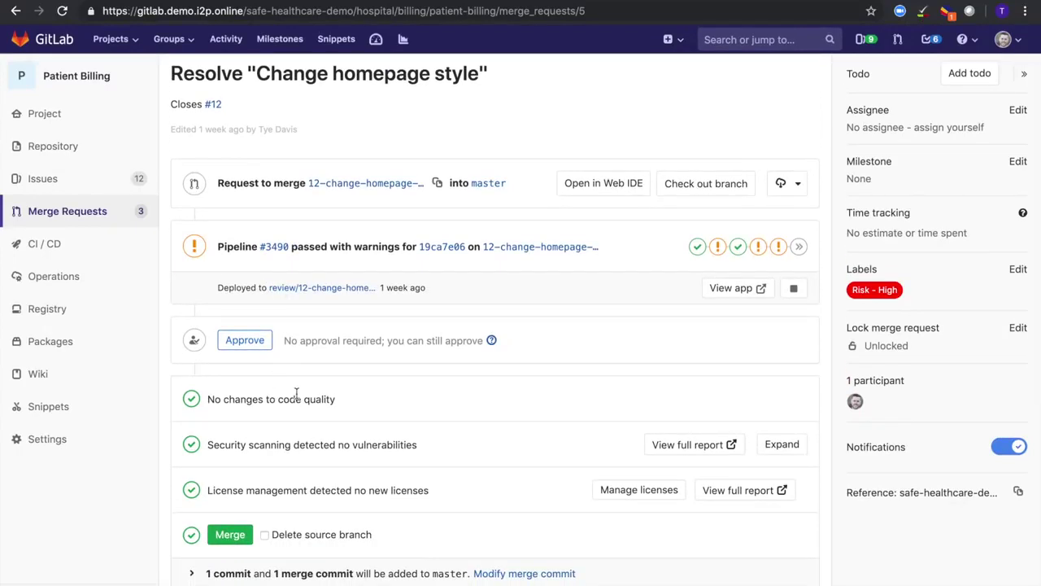
{"action": "scroll", "coordinate": [297, 394], "scroll_direction": "down", "scroll_amount": 1}
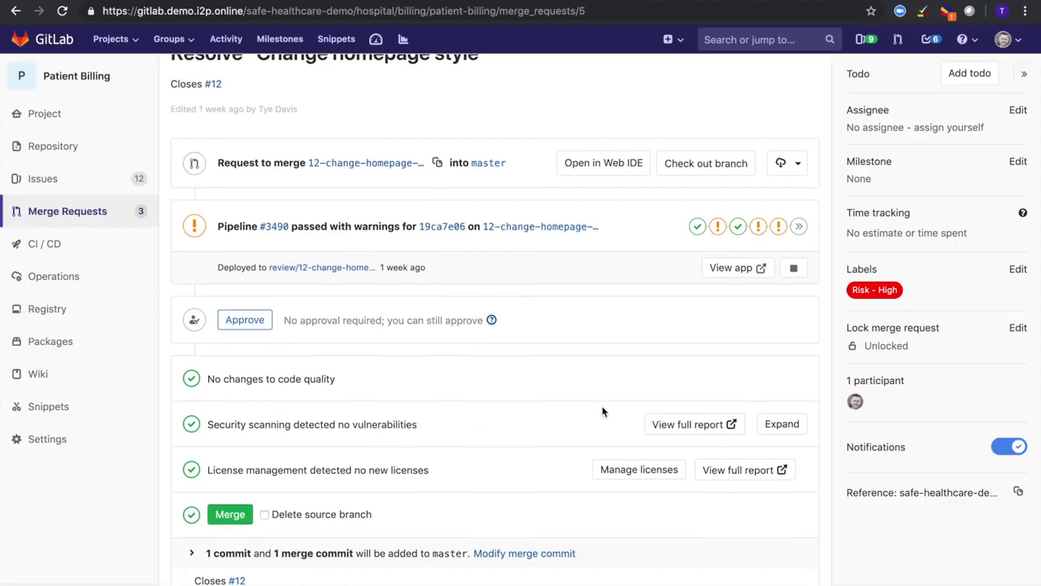
{"action": "left_click", "coordinate": [780, 423]}
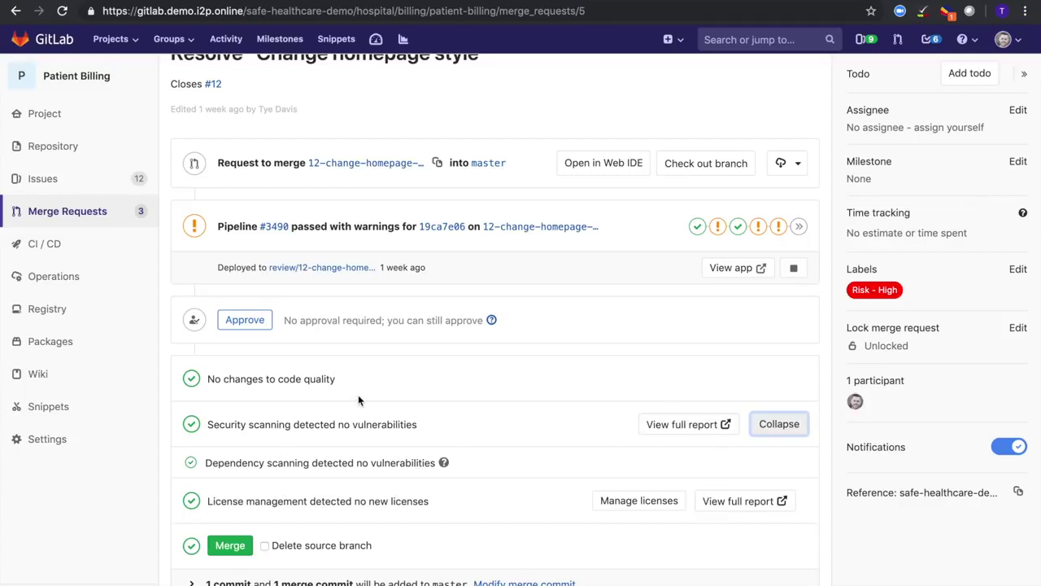
{"action": "scroll", "coordinate": [357, 395], "scroll_direction": "down", "scroll_amount": 1}
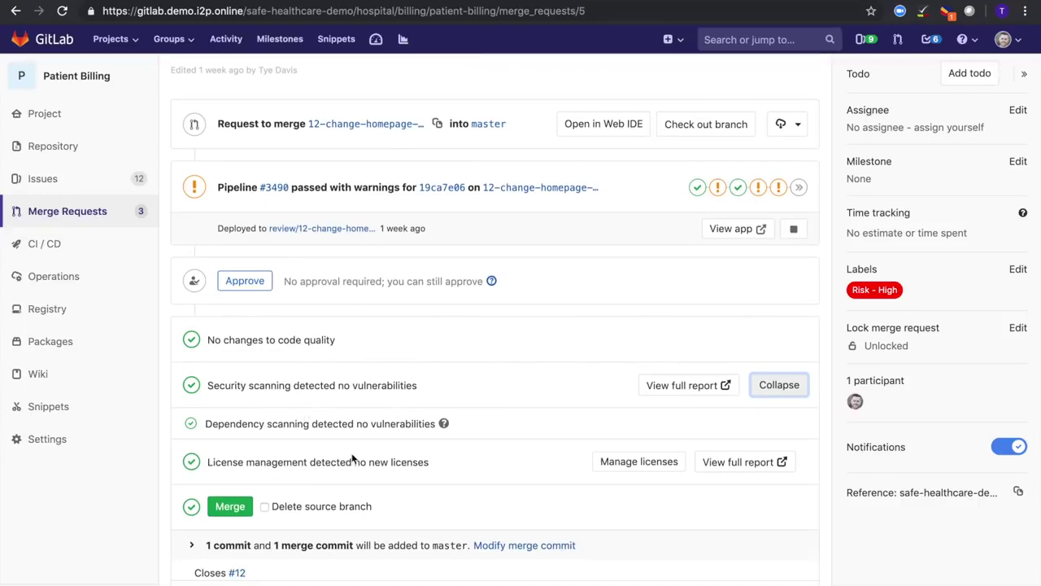
Show the merge request's changes and examine the diff of src/main/java/hello/HelloController.java.
{"action": "scroll", "coordinate": [358, 458], "scroll_direction": "down", "scroll_amount": 5}
{"action": "scroll", "coordinate": [358, 458], "scroll_direction": "down", "scroll_amount": 1}
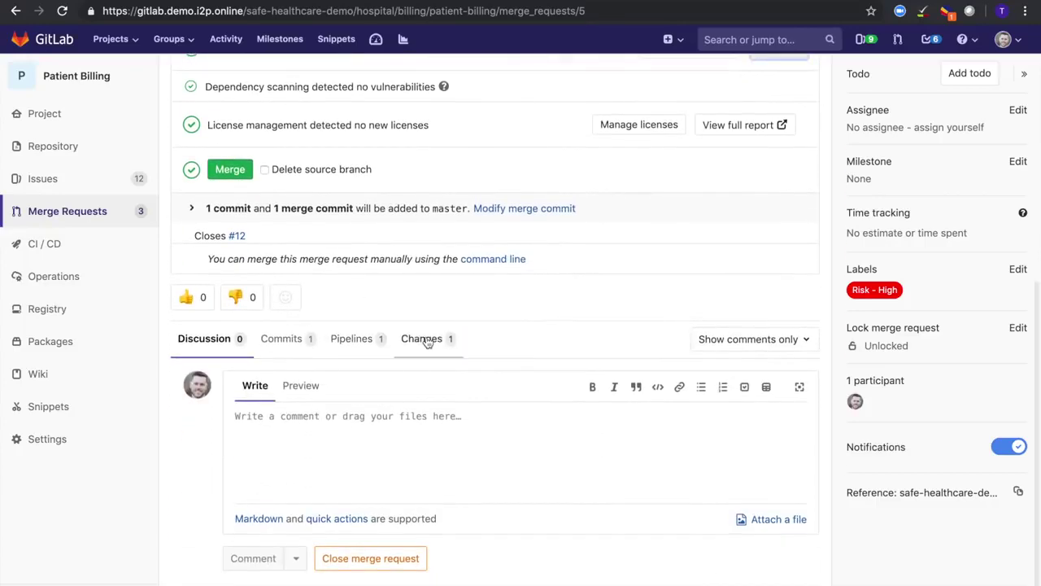
{"action": "scroll", "coordinate": [427, 344], "scroll_direction": "up", "scroll_amount": 5}
{"action": "scroll", "coordinate": [431, 341], "scroll_direction": "up", "scroll_amount": 2}
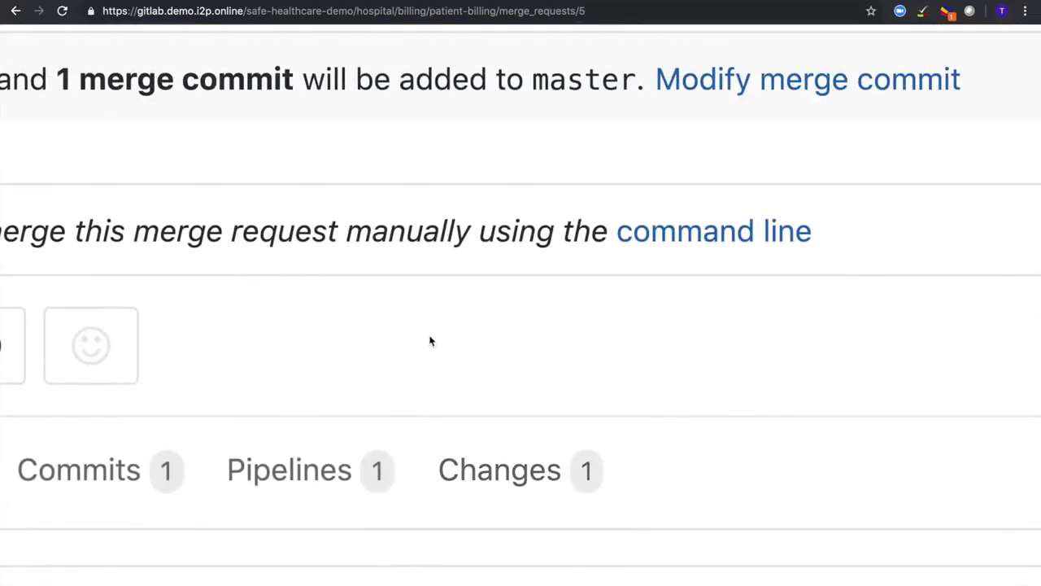
{"action": "scroll", "coordinate": [431, 341], "scroll_direction": "down", "scroll_amount": 5}
{"action": "left_click", "coordinate": [423, 379]}
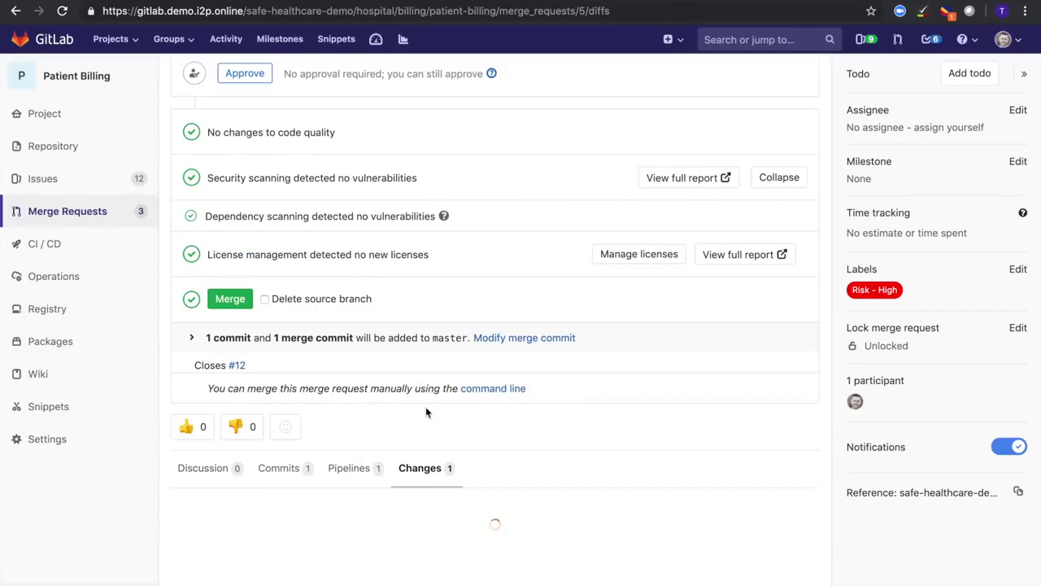
{"action": "scroll", "coordinate": [425, 412], "scroll_direction": "down", "scroll_amount": 4}
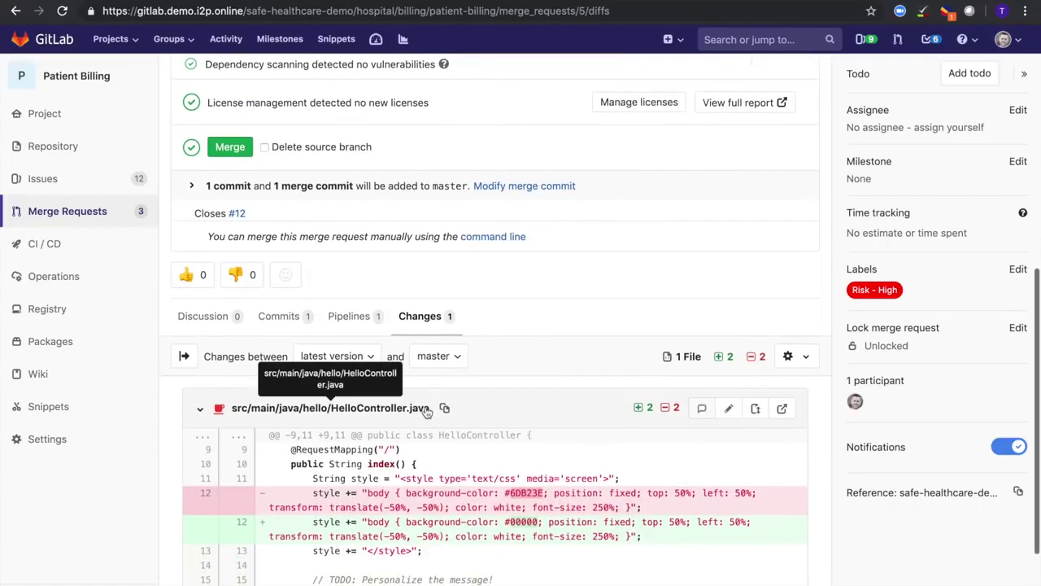
{"action": "scroll", "coordinate": [425, 410], "scroll_direction": "down", "scroll_amount": 2}
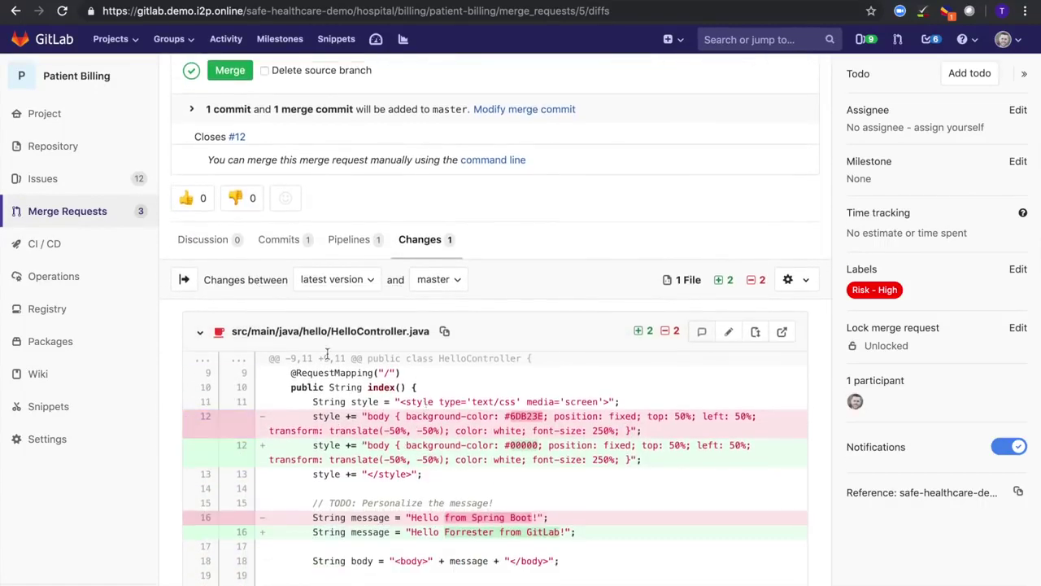
View the merge request's commits and pipelines, and open its deployed review app.
{"action": "left_click", "coordinate": [275, 241]}
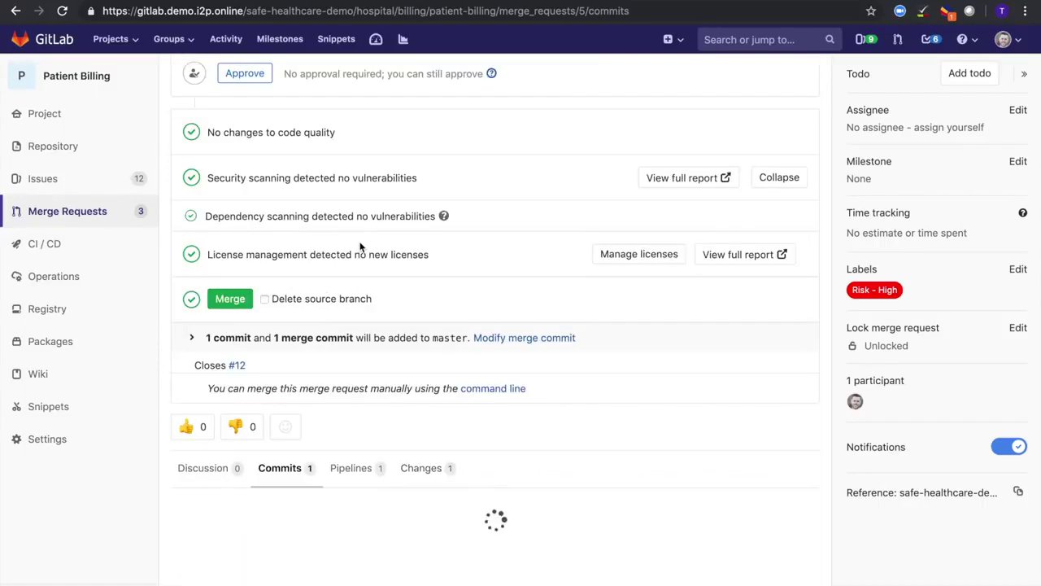
{"action": "left_click", "coordinate": [350, 467]}
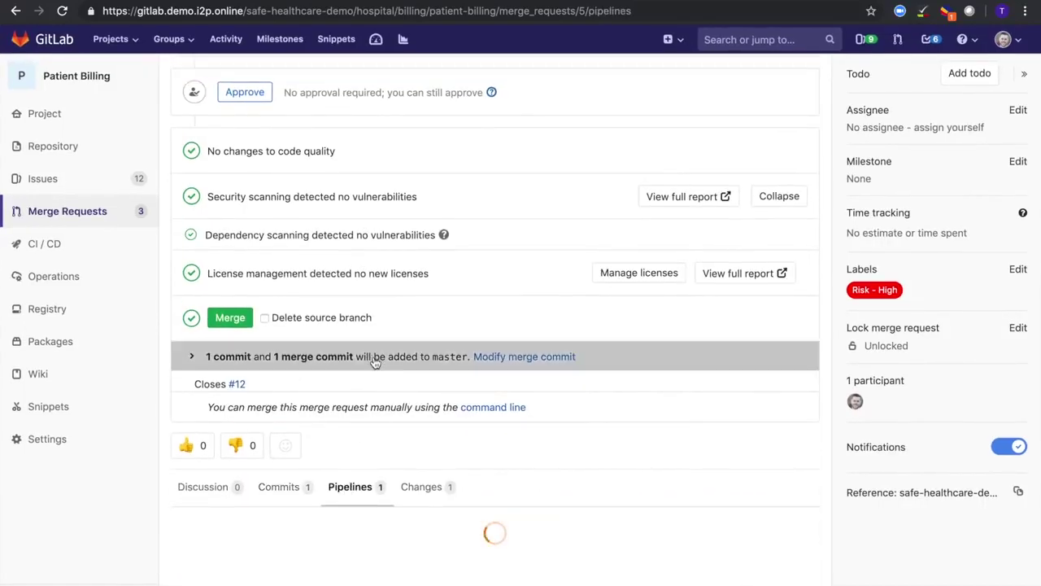
{"action": "scroll", "coordinate": [368, 340], "scroll_direction": "up", "scroll_amount": 3}
{"action": "scroll", "coordinate": [367, 342], "scroll_direction": "up", "scroll_amount": 5}
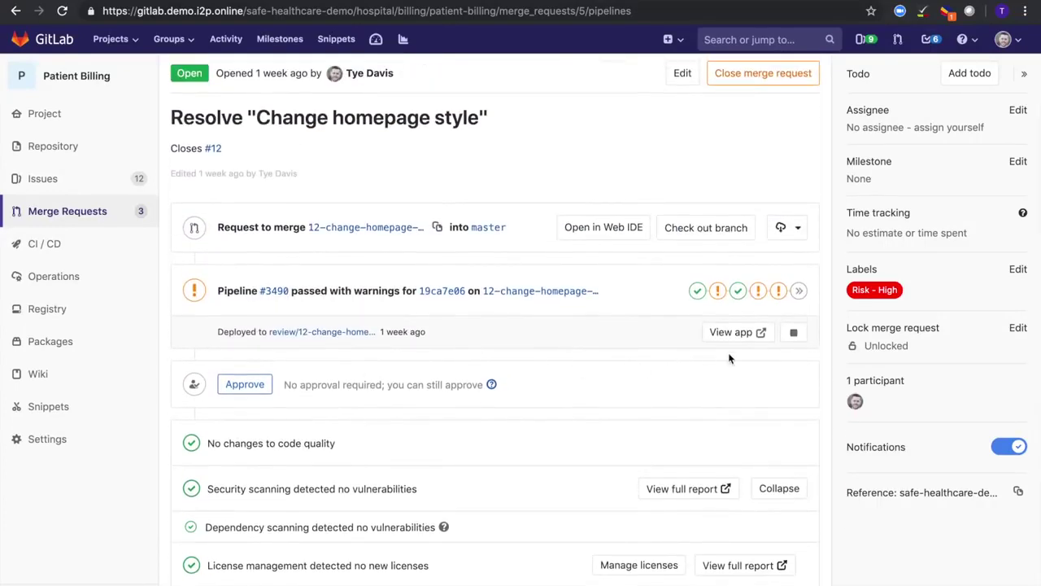
{"action": "left_click", "coordinate": [734, 333]}
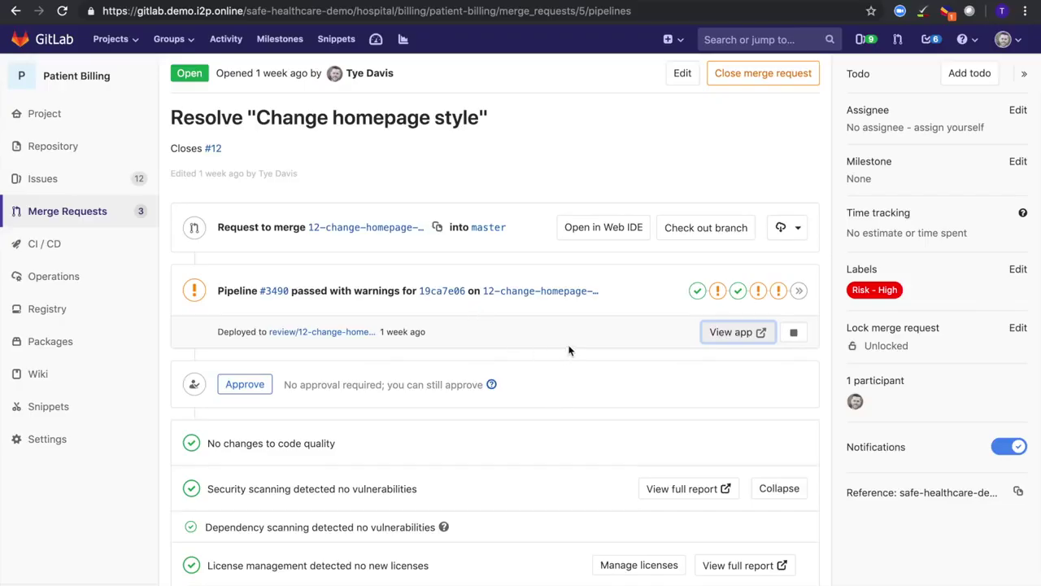
Merge the "Change homepage style" merge request into master with deletion of the source branch enabled.
{"action": "scroll", "coordinate": [569, 349], "scroll_direction": "down", "scroll_amount": 3}
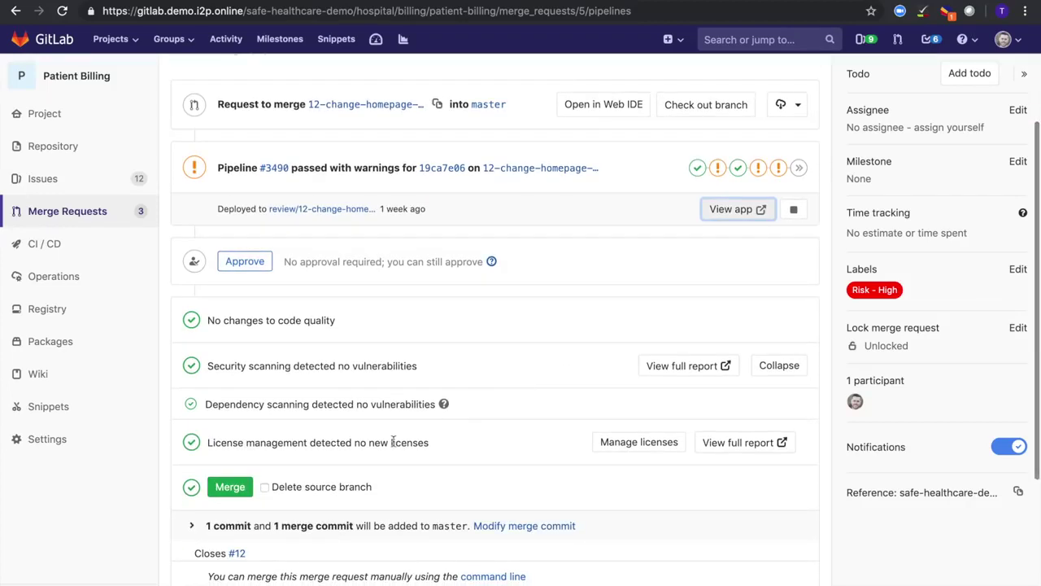
{"action": "scroll", "coordinate": [305, 447], "scroll_direction": "down", "scroll_amount": 1}
{"action": "left_click", "coordinate": [265, 453]}
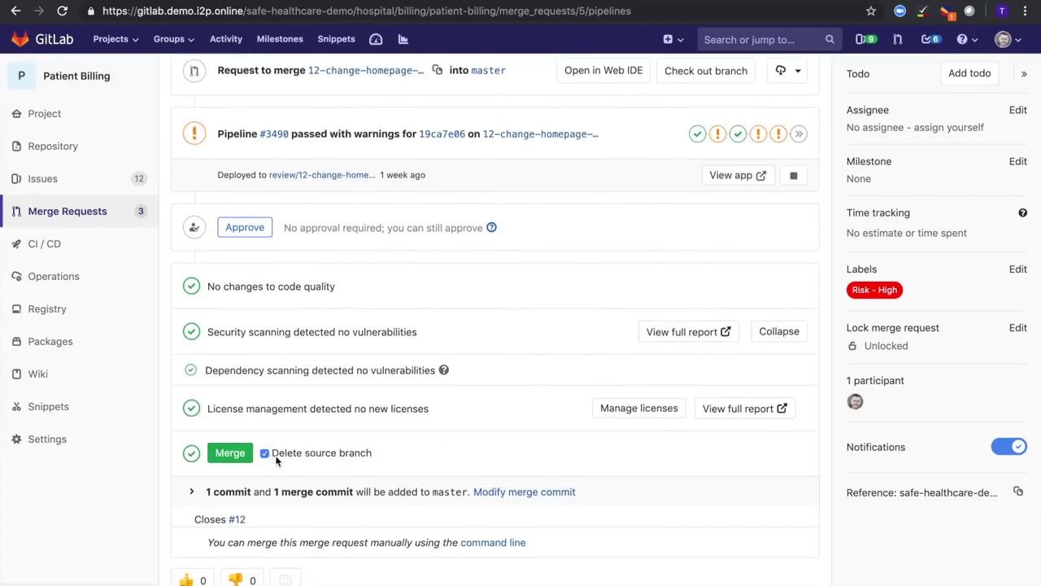
{"action": "left_click", "coordinate": [231, 453]}
{"action": "scroll", "coordinate": [419, 353], "scroll_direction": "down", "scroll_amount": 2}
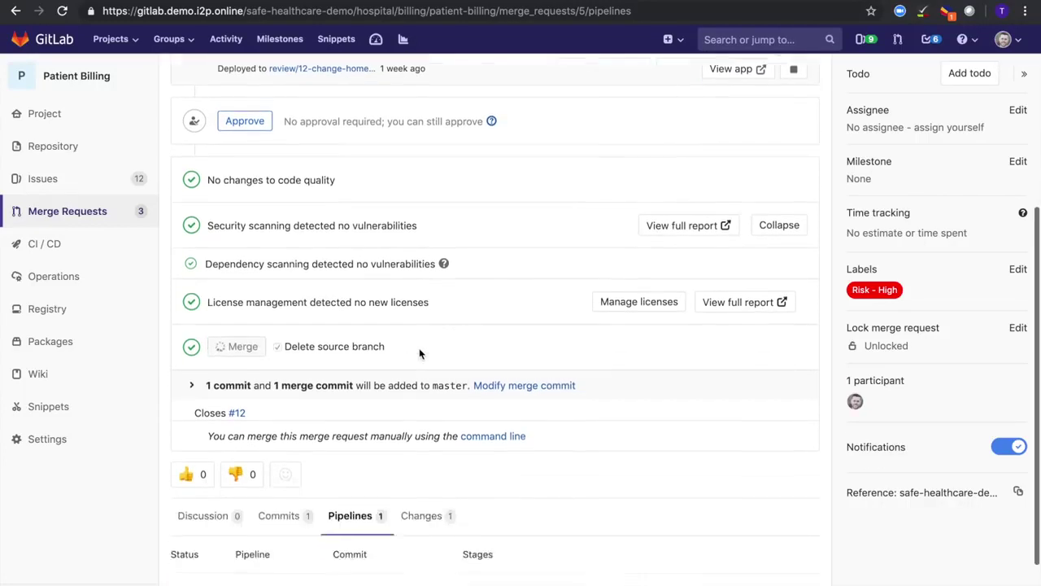
Check the merge request's merge status, linked issue and source branch deletion.
{"action": "scroll", "coordinate": [419, 353], "scroll_direction": "down", "scroll_amount": 1}
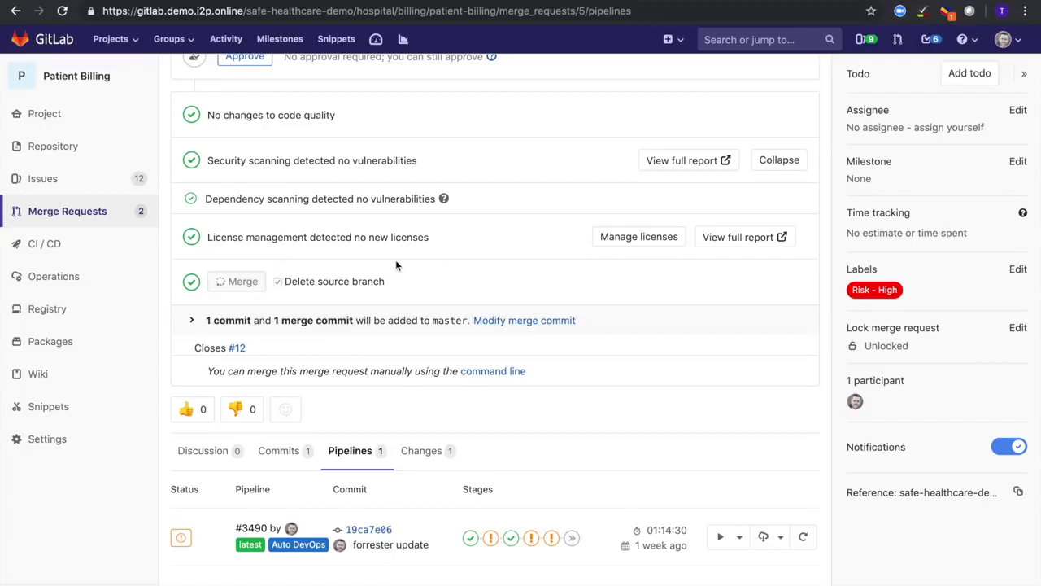
{"action": "scroll", "coordinate": [398, 276], "scroll_direction": "down", "scroll_amount": 3}
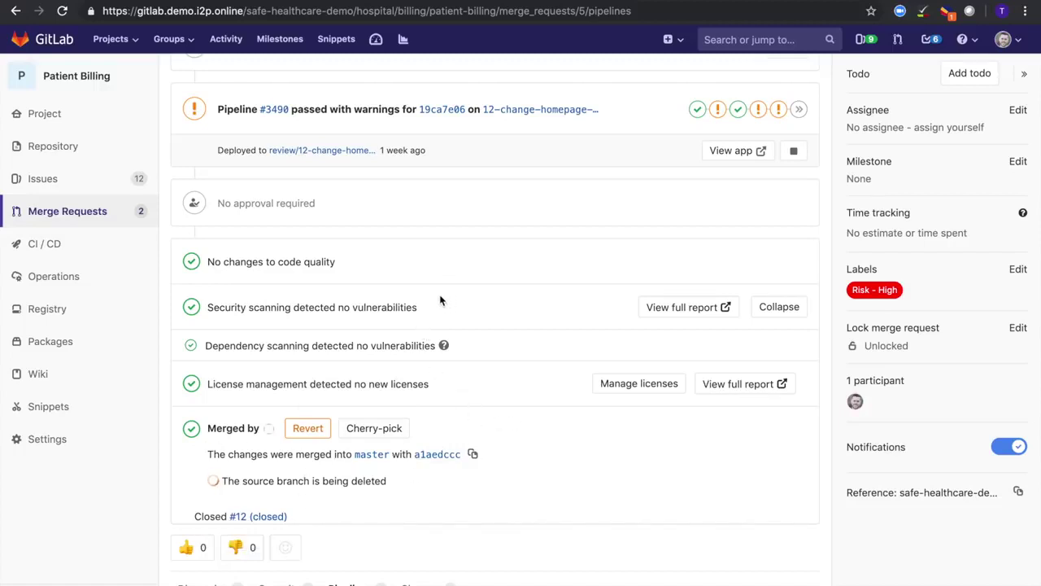
{"action": "scroll", "coordinate": [445, 299], "scroll_direction": "up", "scroll_amount": 3}
{"action": "scroll", "coordinate": [441, 287], "scroll_direction": "up", "scroll_amount": 2}
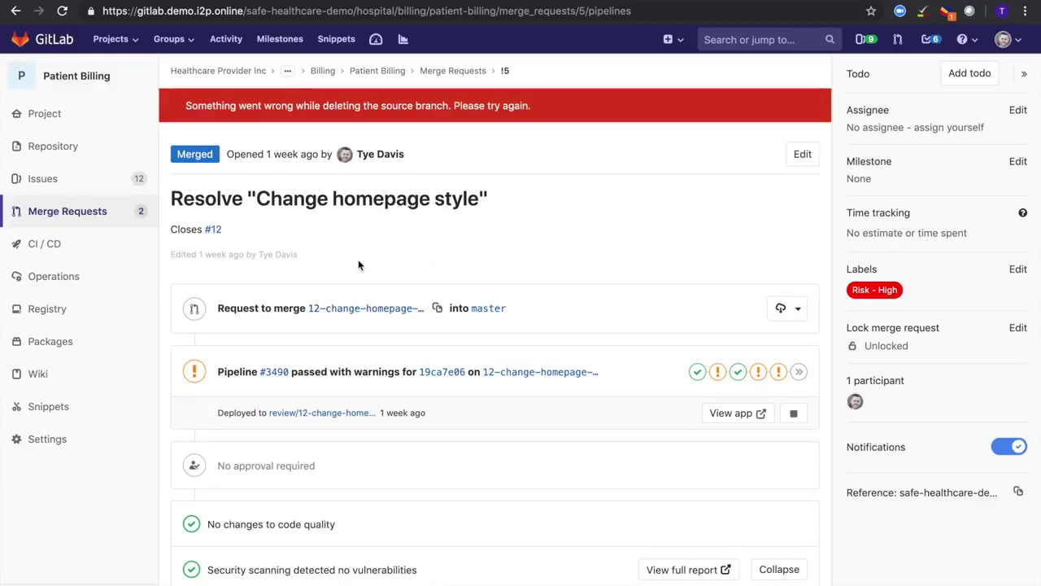
{"action": "scroll", "coordinate": [392, 251], "scroll_direction": "down", "scroll_amount": 3}
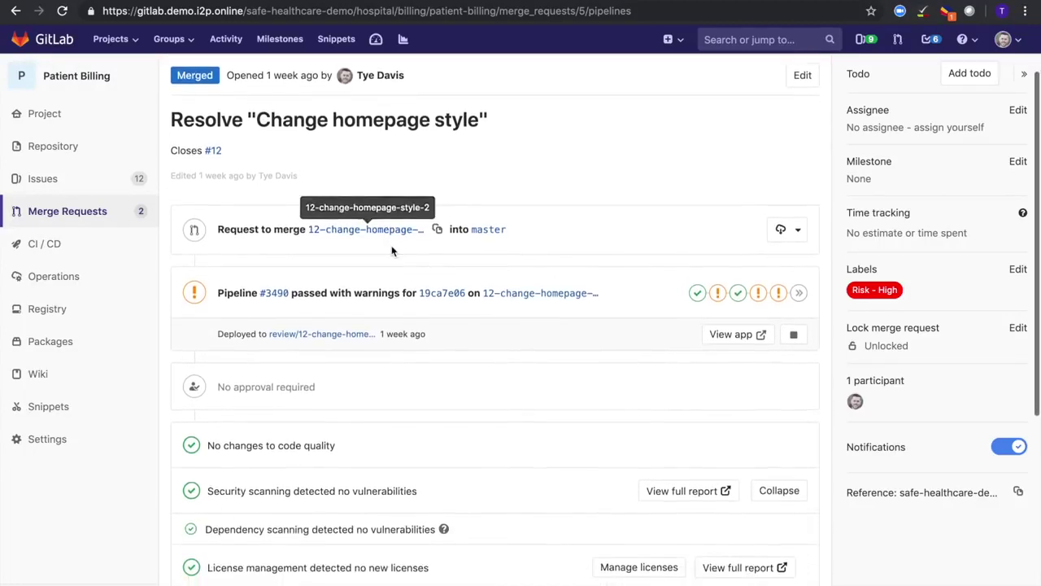